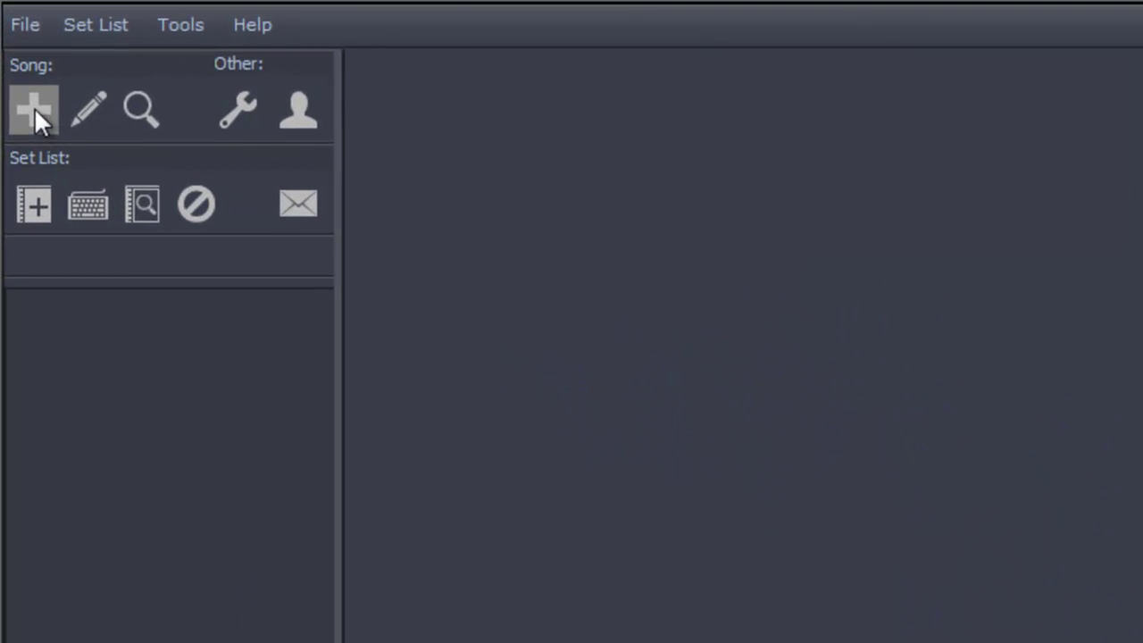
- Create a new song, then reposition and enlarge its editor window to fill most of the workspace
left_click(25, 23)
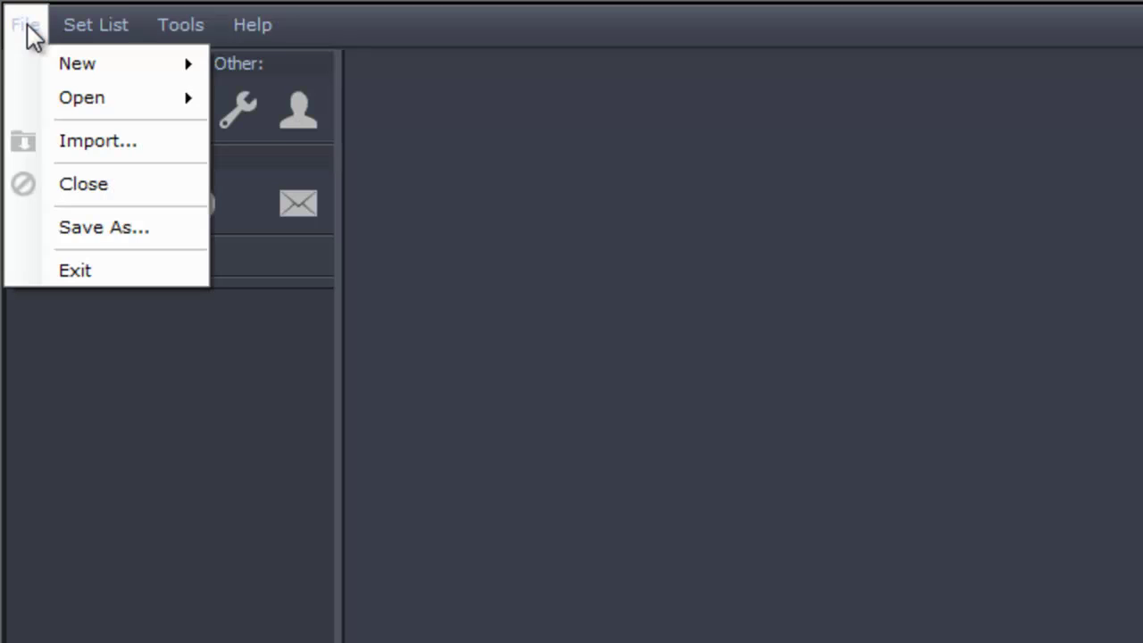
mouse_move(132, 65)
left_click(259, 72)
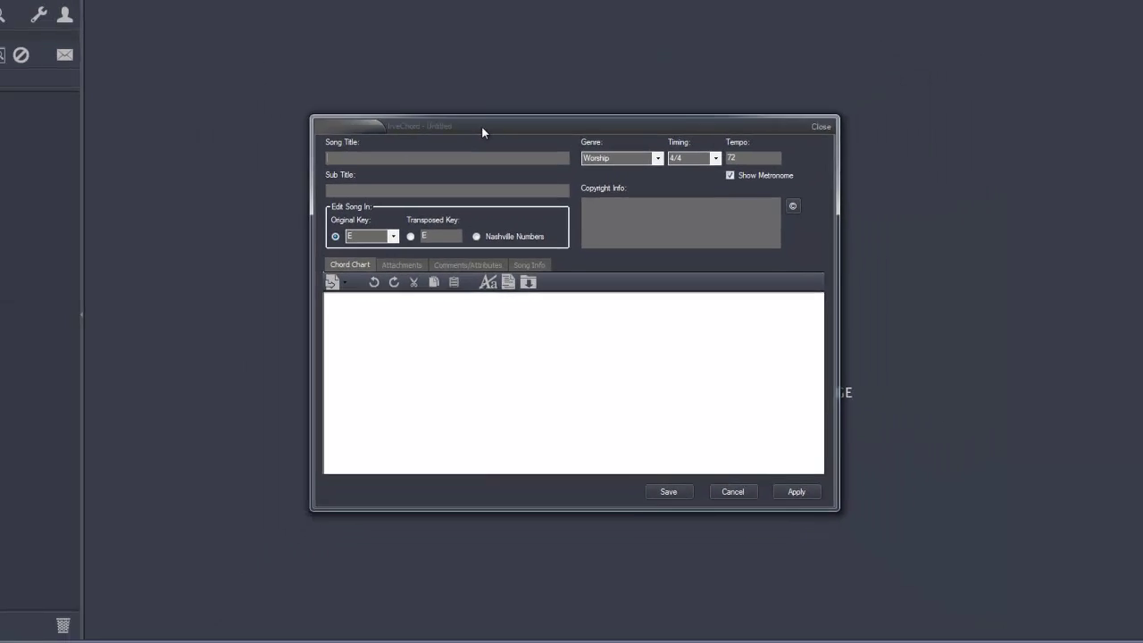
left_click_drag(481, 125, 323, 37)
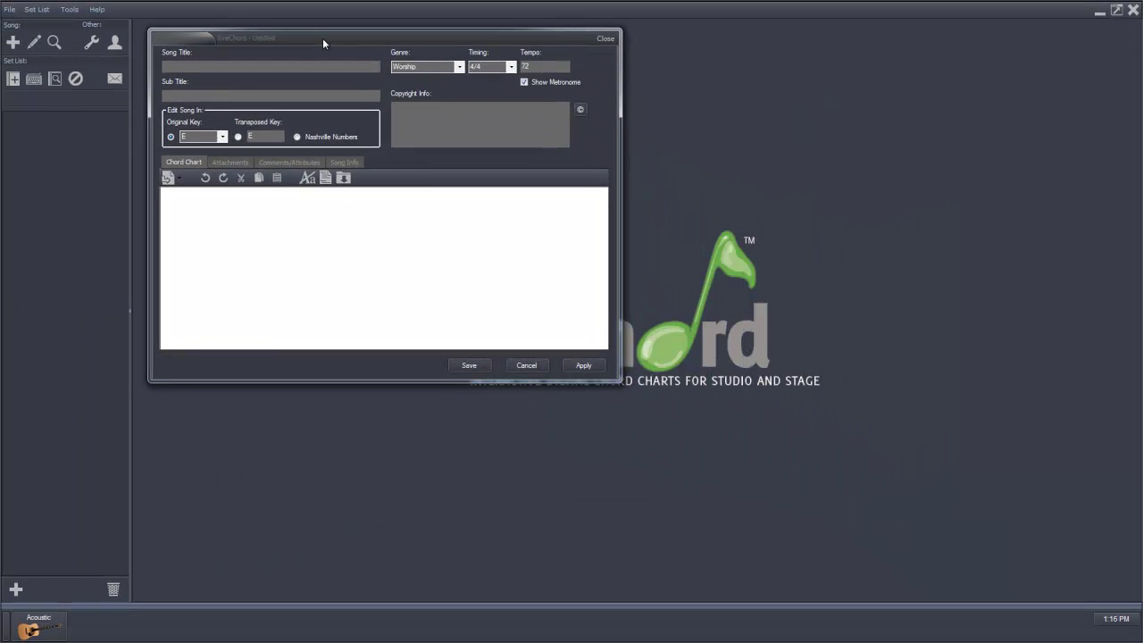
left_click_drag(620, 382, 1062, 577)
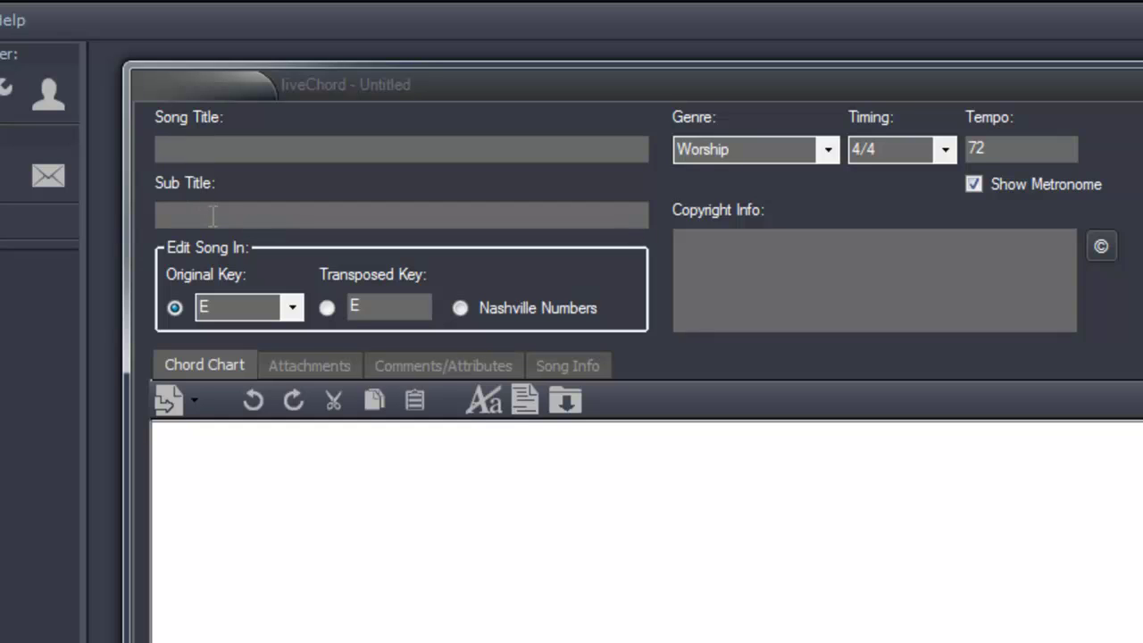
- Examine the song editor's header fields, chart insert options, attachments, comments and attributes, and song info pages
key("Tab")
key("Tab")
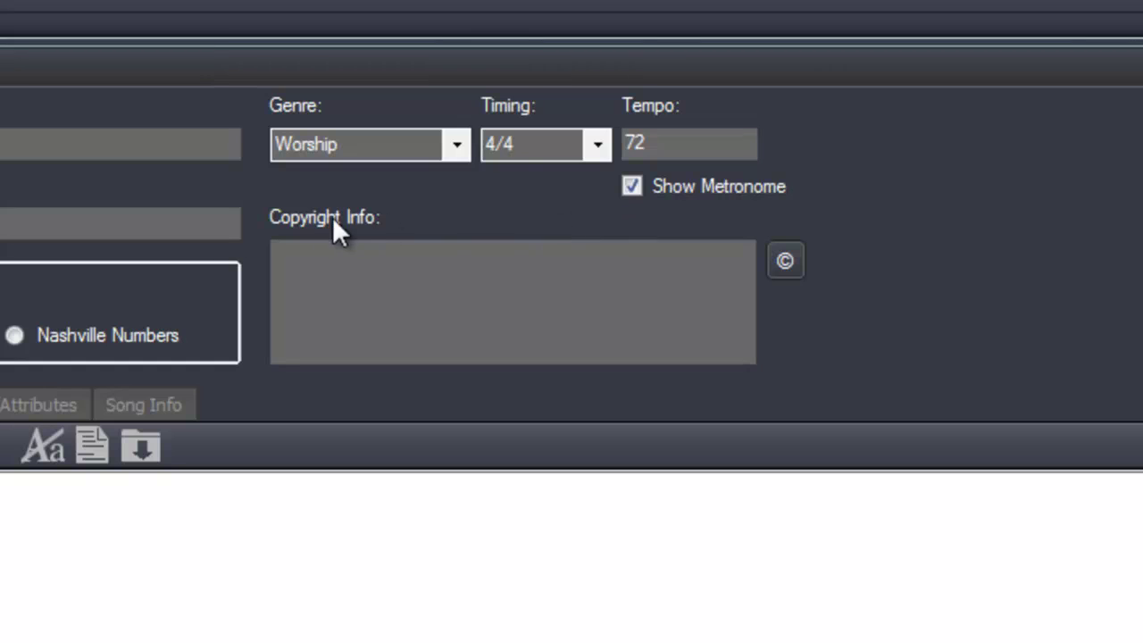
left_click(330, 272)
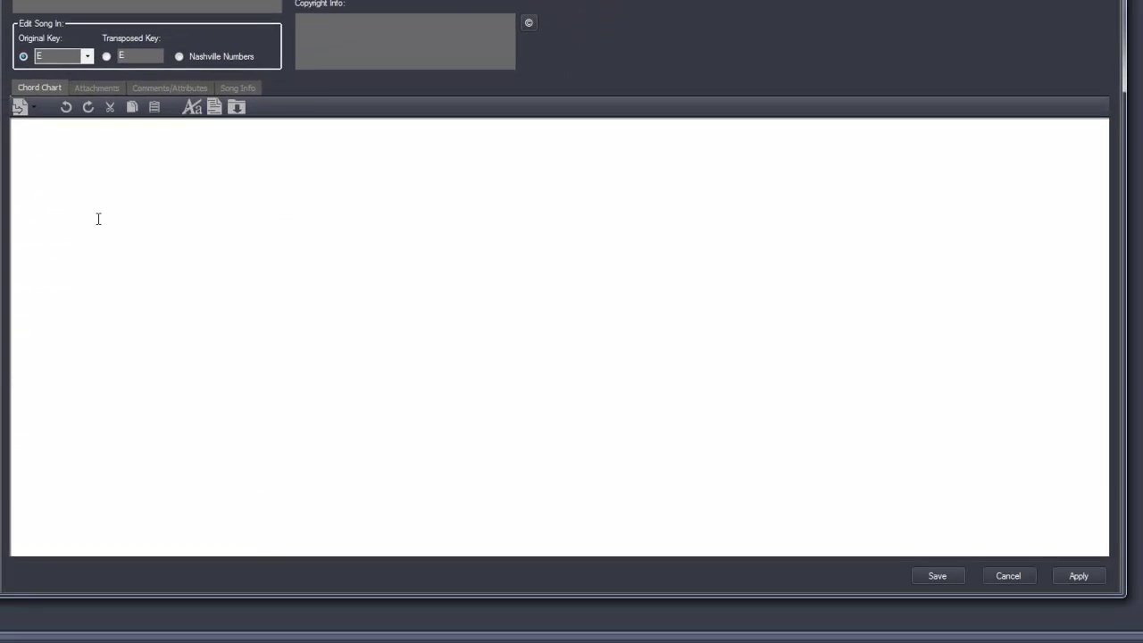
left_click(17, 135)
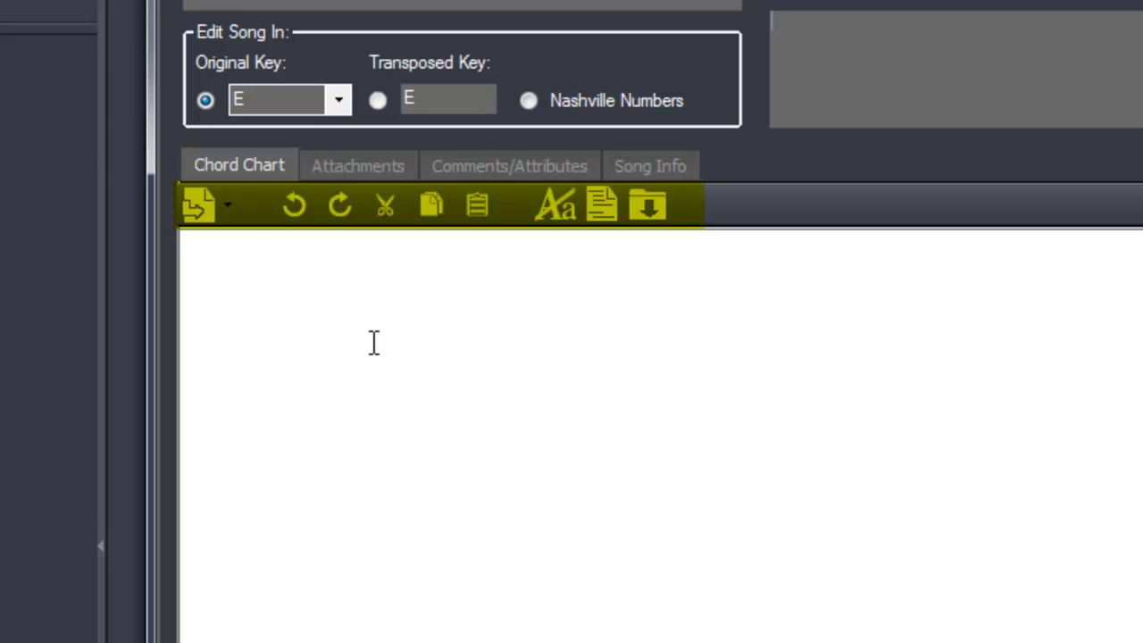
left_click(228, 207)
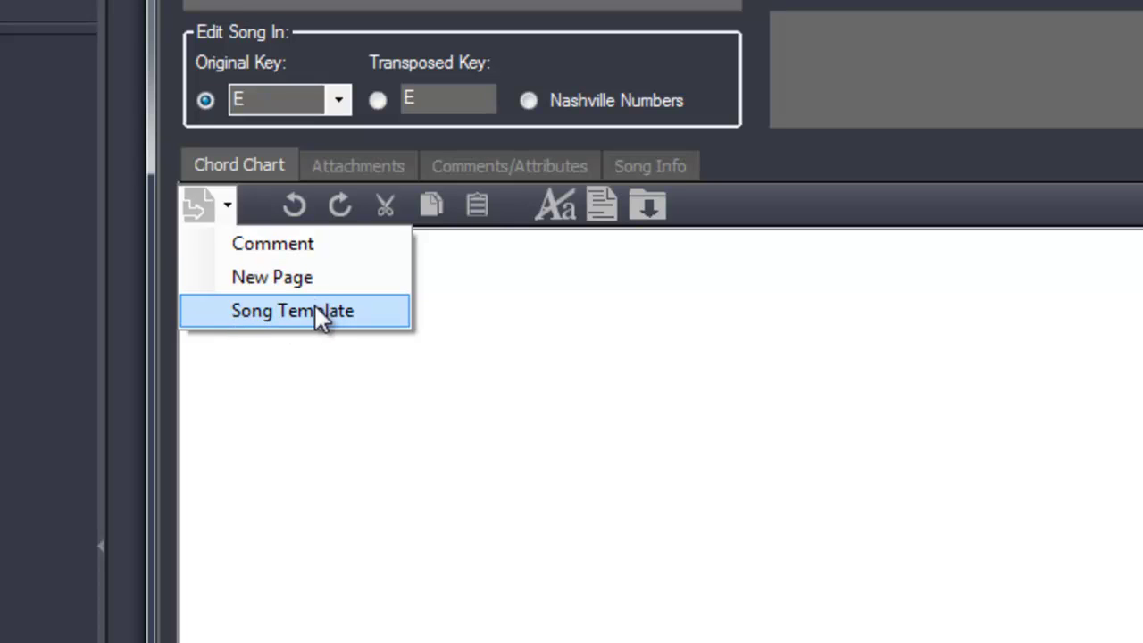
left_click(280, 218)
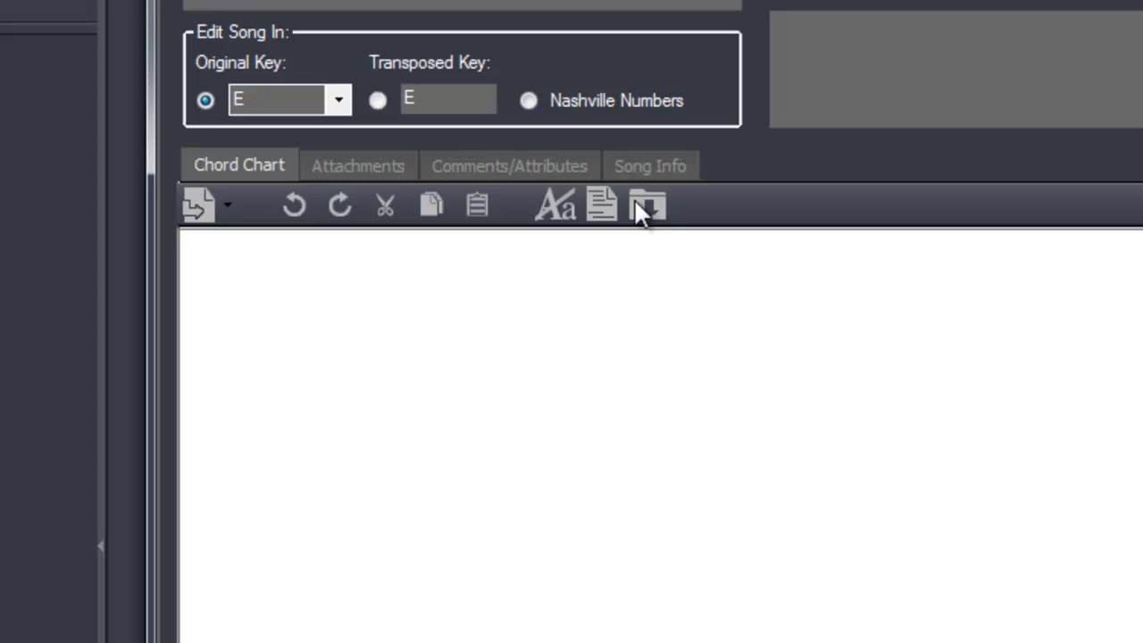
left_click(380, 175)
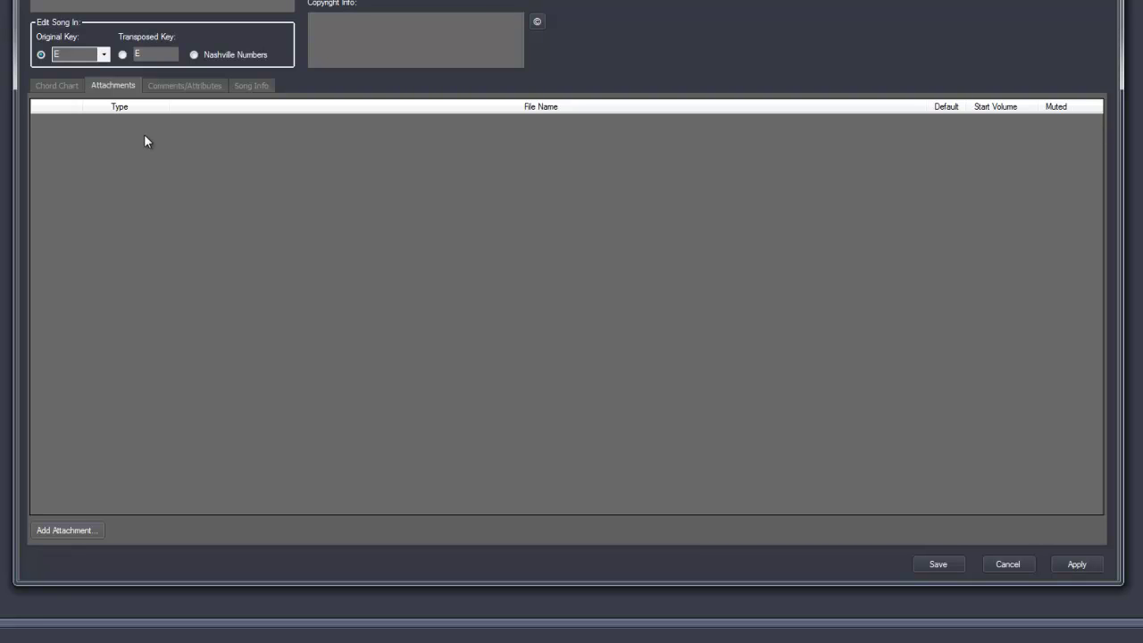
left_click(167, 87)
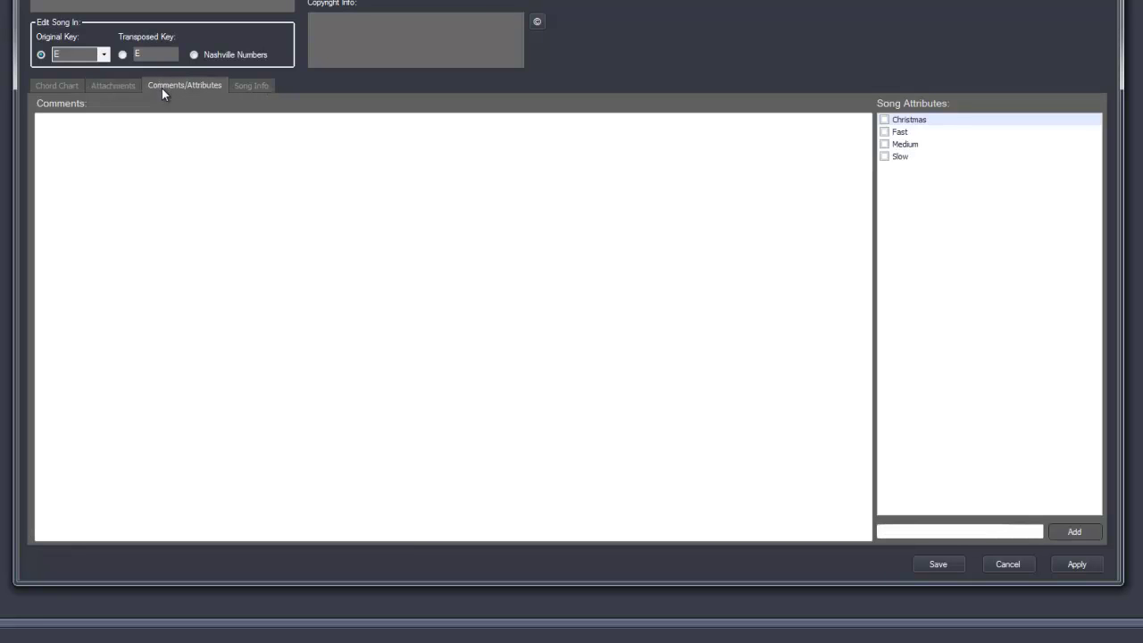
left_click(144, 127)
left_click(246, 85)
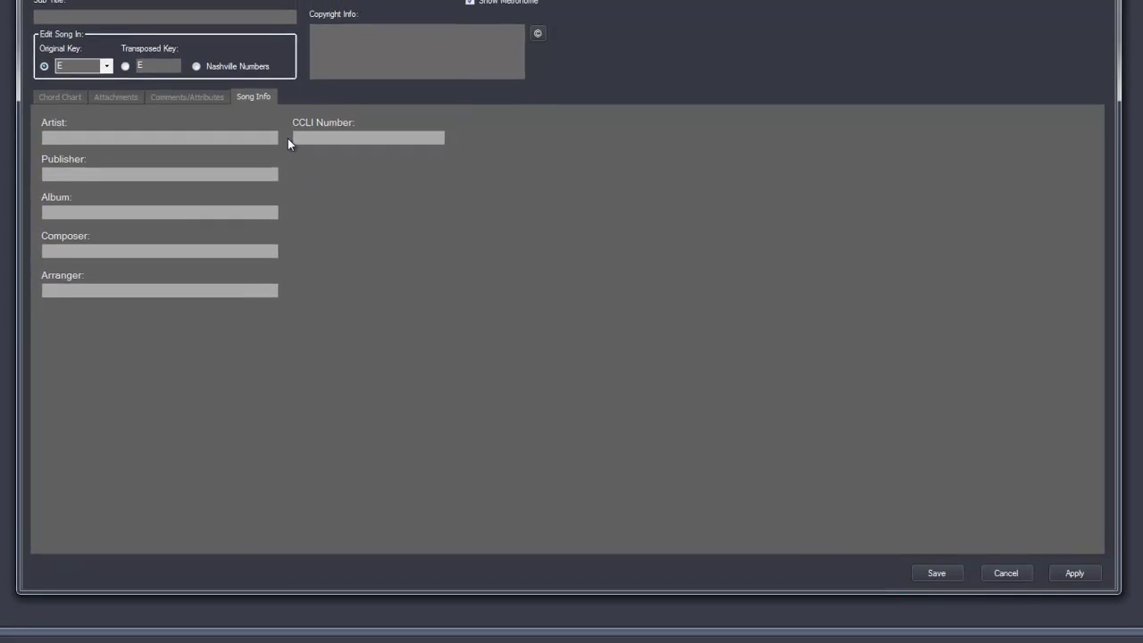
key("ctrl+Tab")
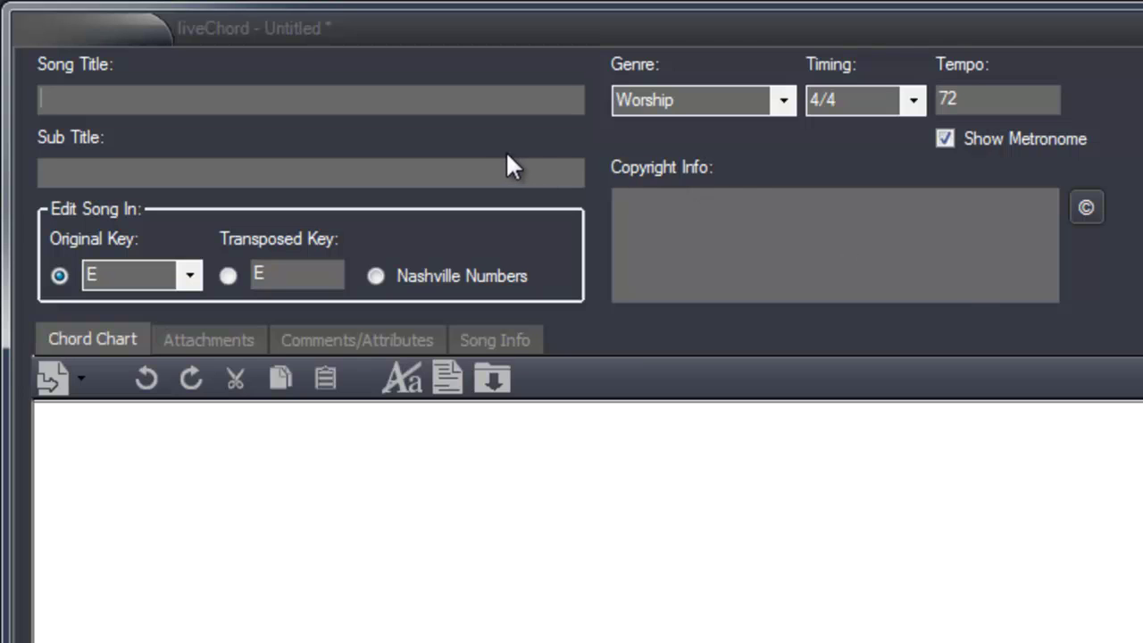
- Title the song Silent Night and set its original key to A
type("Silet")
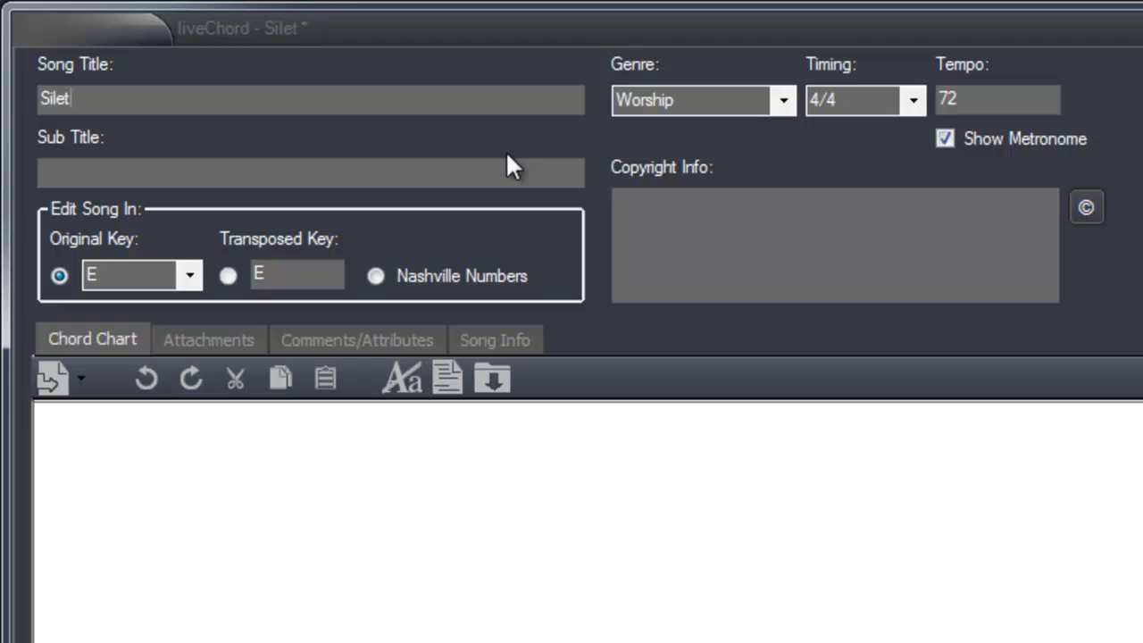
key("BackSpace")
type("nt Night")
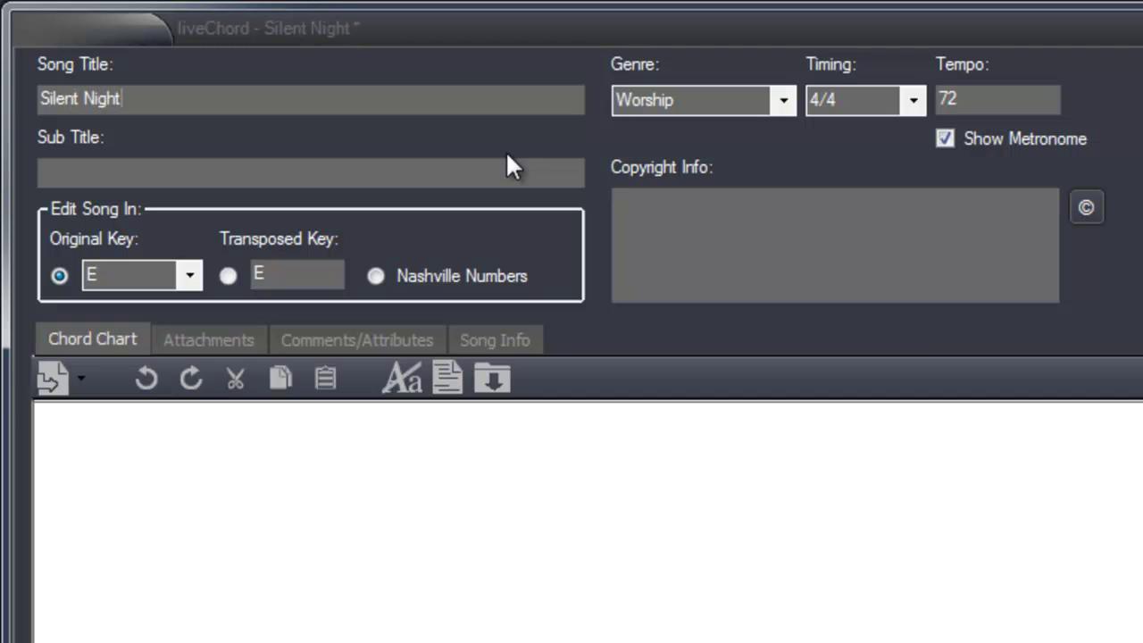
left_click(189, 276)
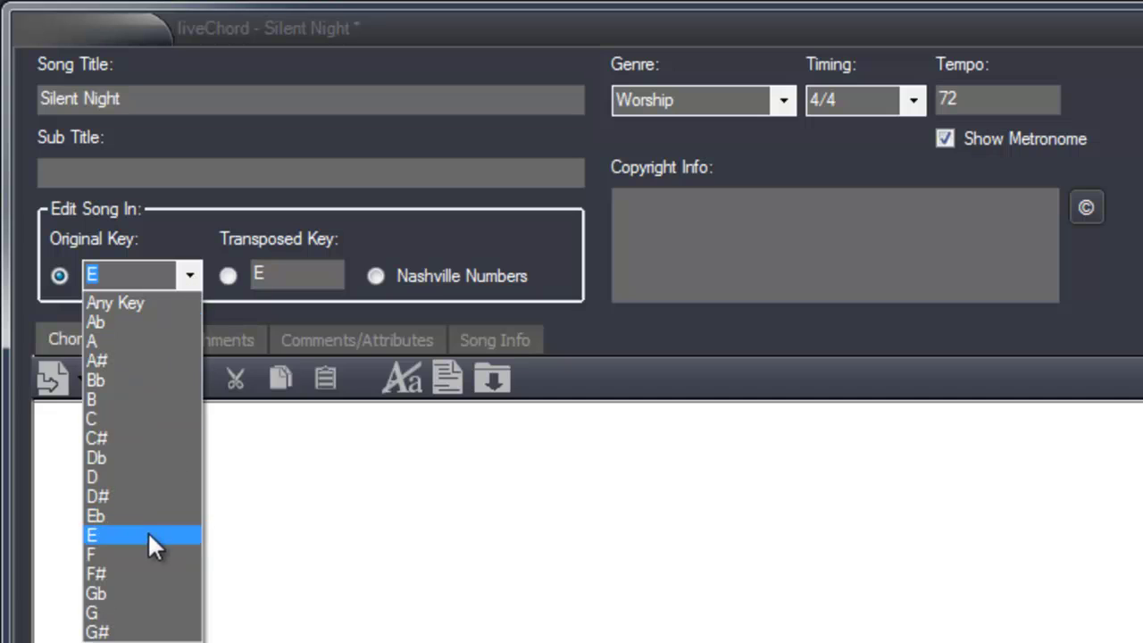
left_click(100, 342)
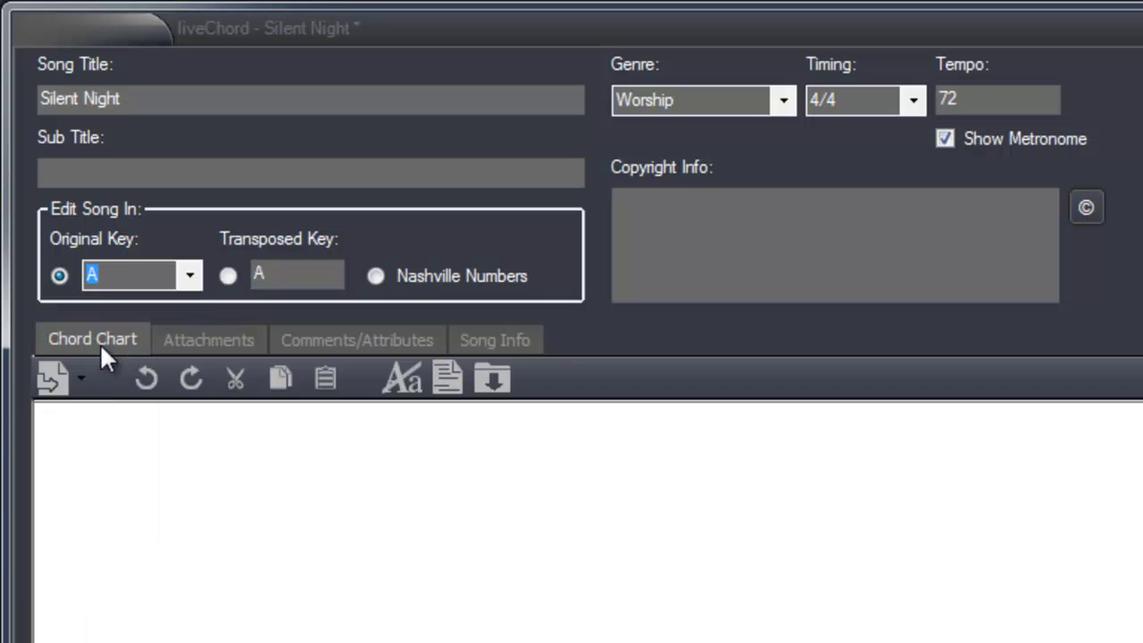
- Set the genre to Christmas and enter ©1818 Joseph Mohr as the copyright info
left_click(790, 100)
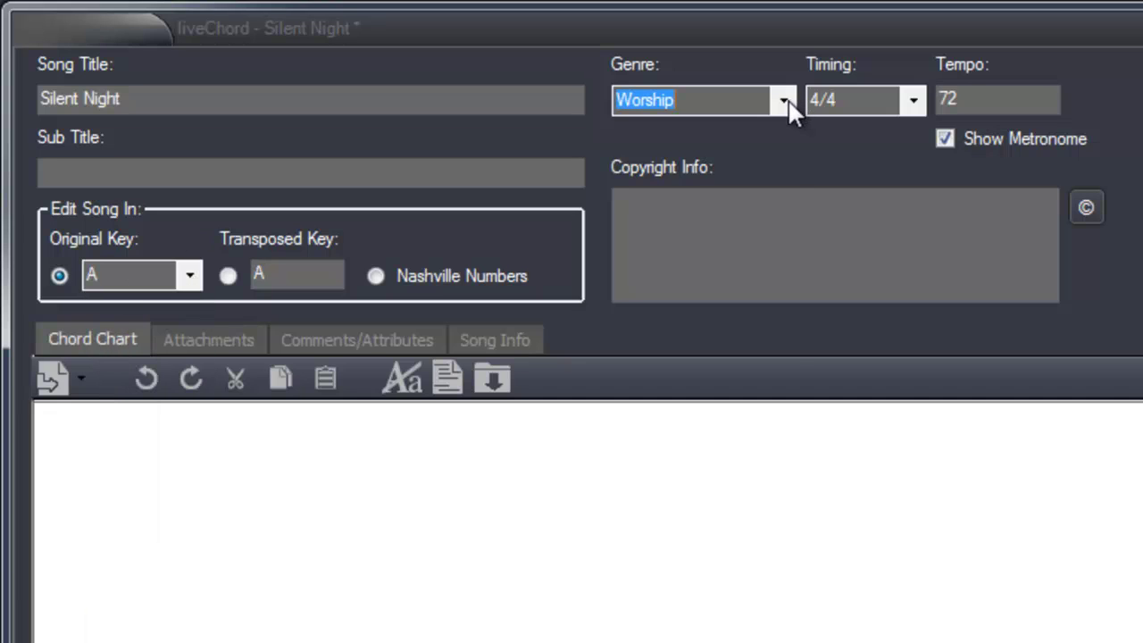
left_click(787, 100)
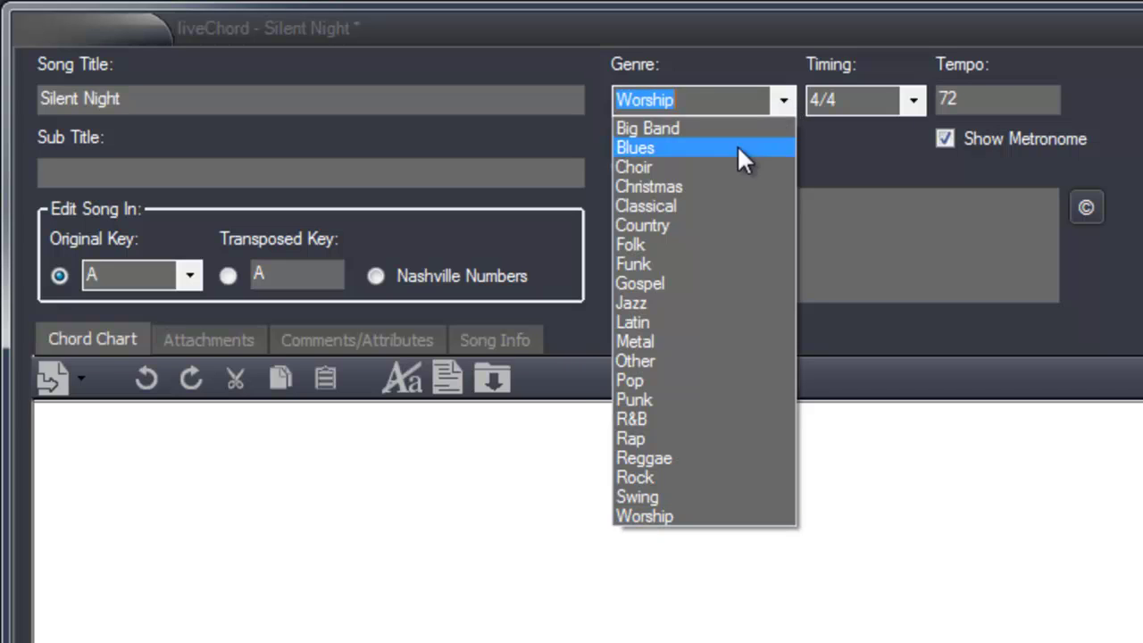
left_click(691, 186)
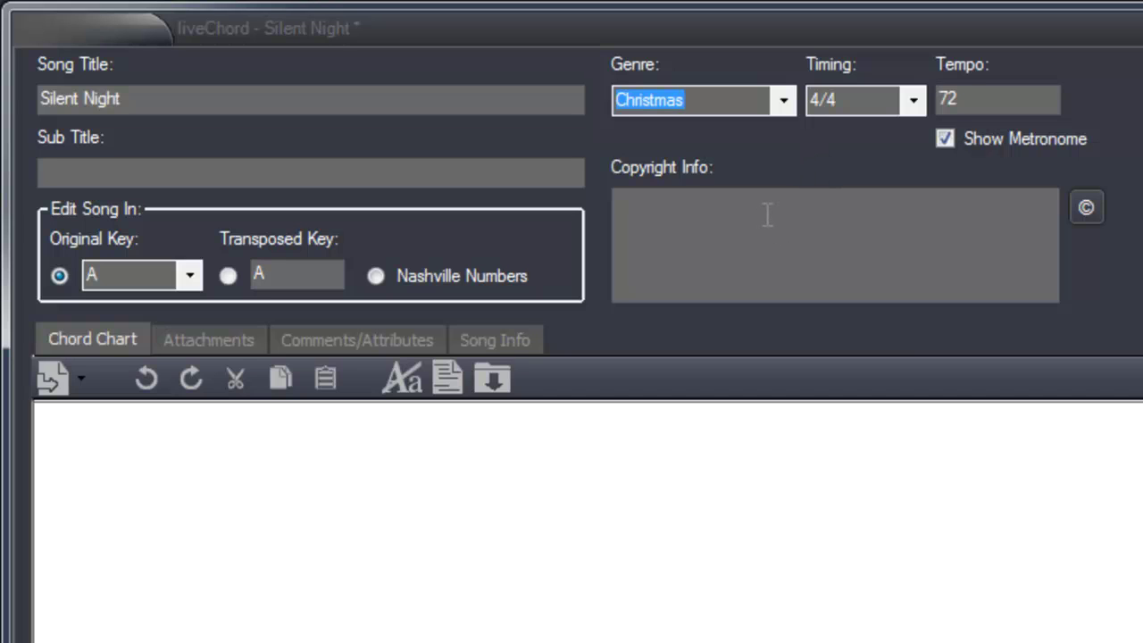
left_click(1085, 207)
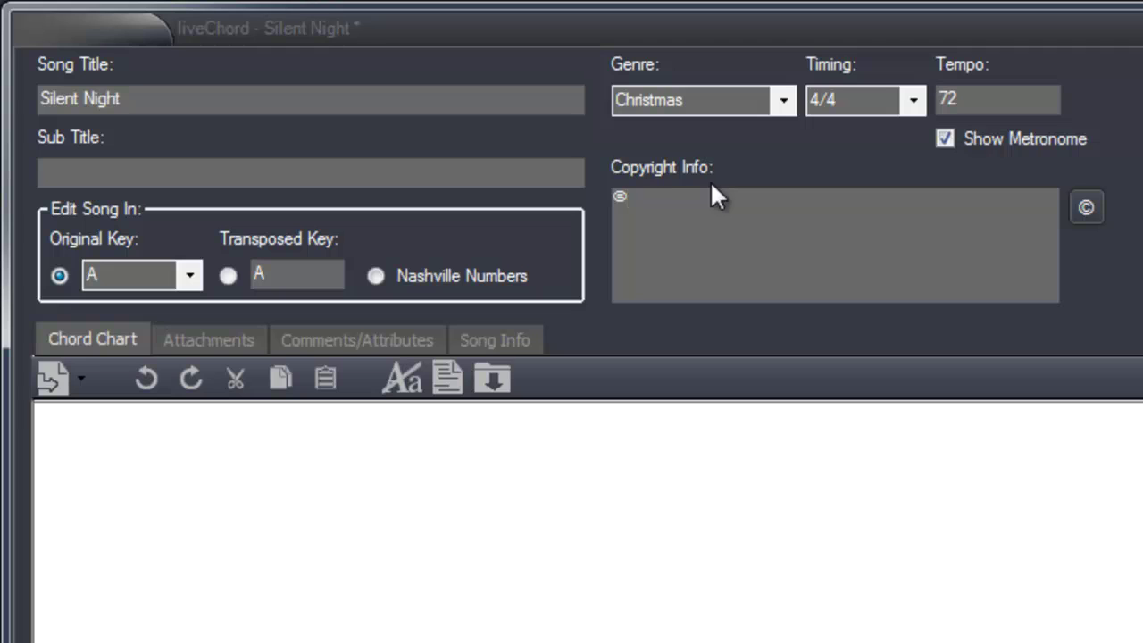
type("1818 Joseph Mohr")
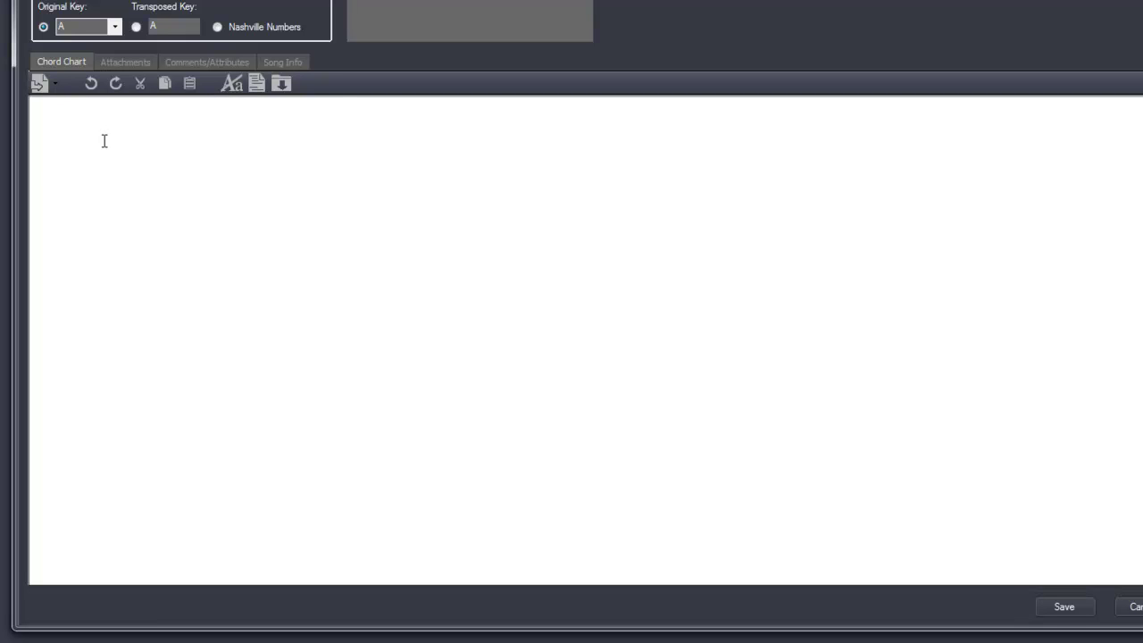
- Insert the song template into the chord chart and remove its INTRO section
left_click(56, 86)
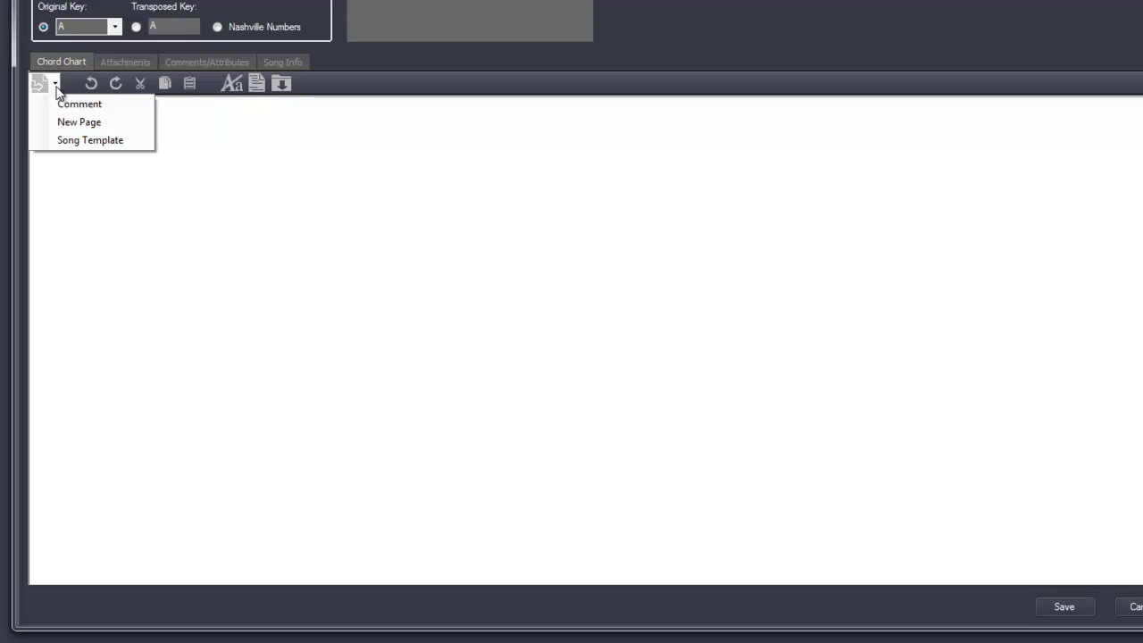
left_click(126, 142)
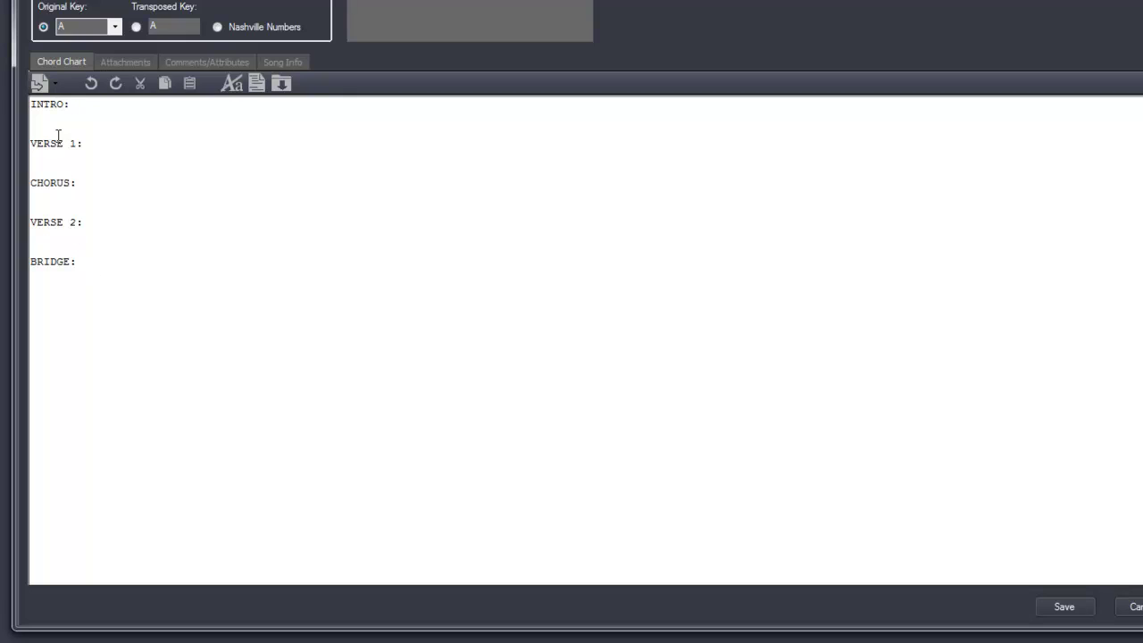
left_click_drag(64, 96, 107, 127)
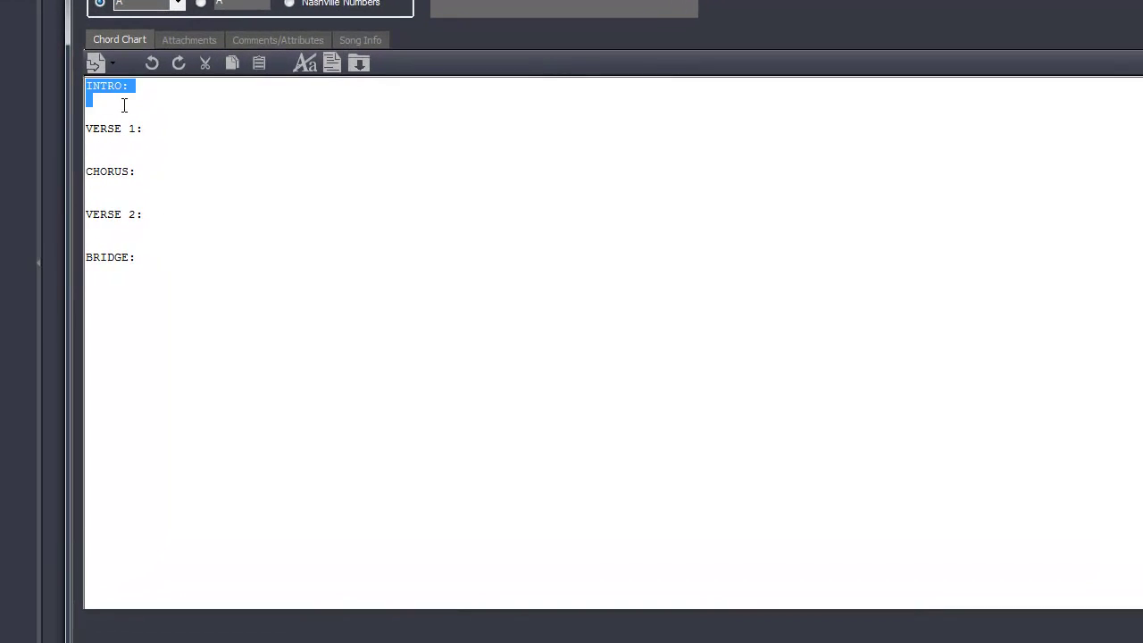
key("Delete")
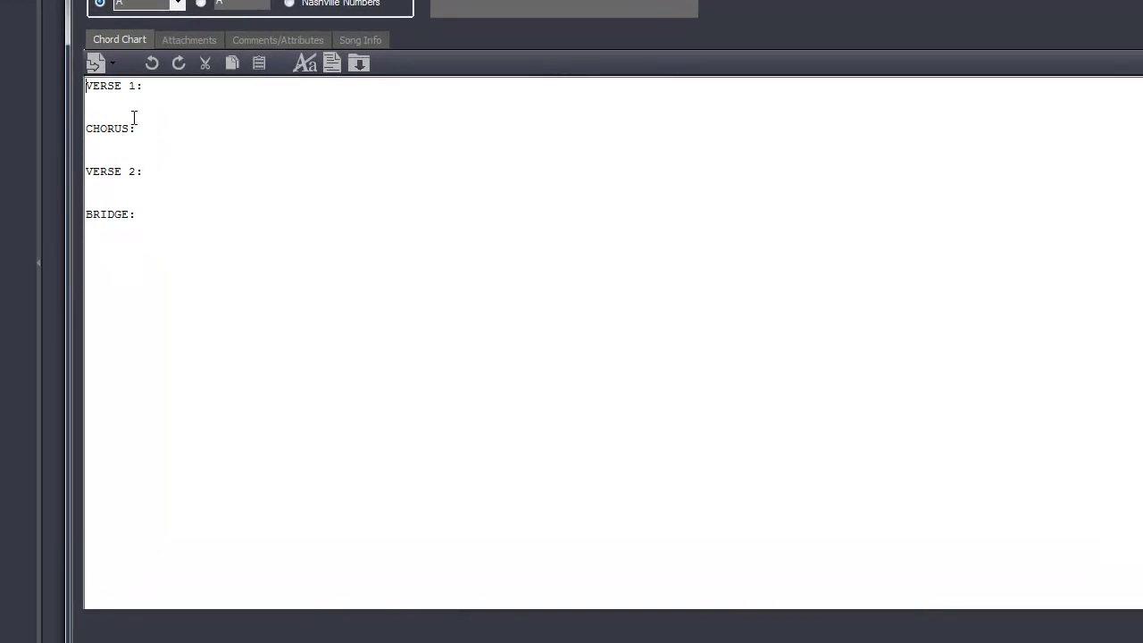
- Delete the CHORUS section from the chord chart template
key("Down")
key("Down")
key("shift+Down")
key("shift+Down")
key("shift+Down")
key("shift+Up")
key("Delete")
key("shift+Right")
- Replace the BRIDGE heading with VERSE 3, keeping its colon
key("shift+Right")
key("shift+Right")
key("shift+Right")
key("shift+Right")
key("shift+Right")
key("shift+Right")
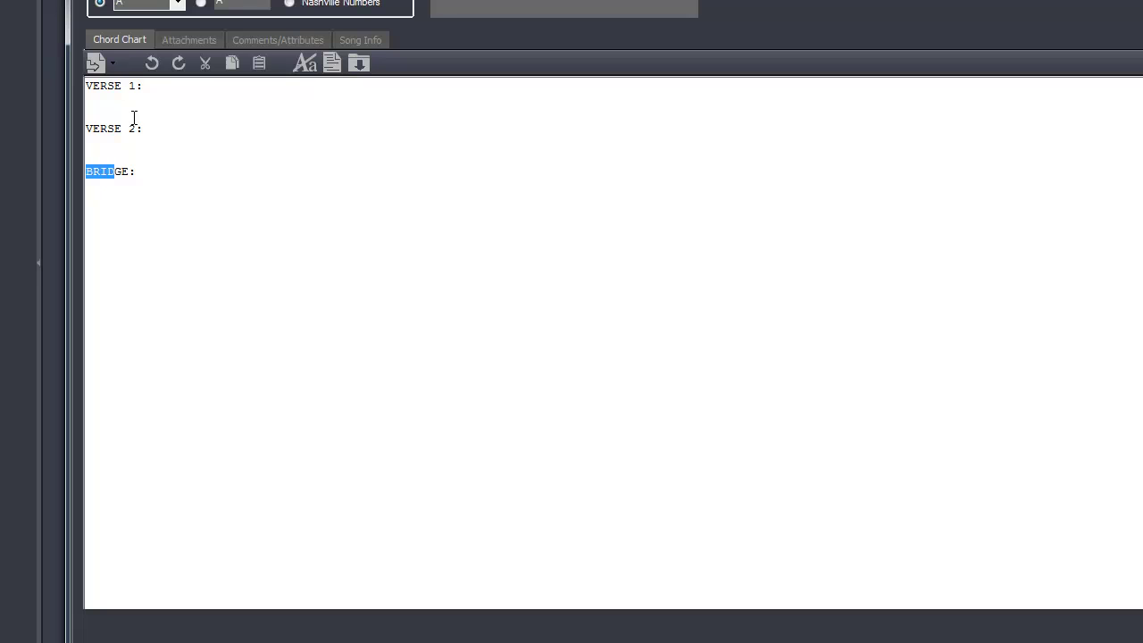
key("shift+Left")
type("VERSE 3")
key("Up")
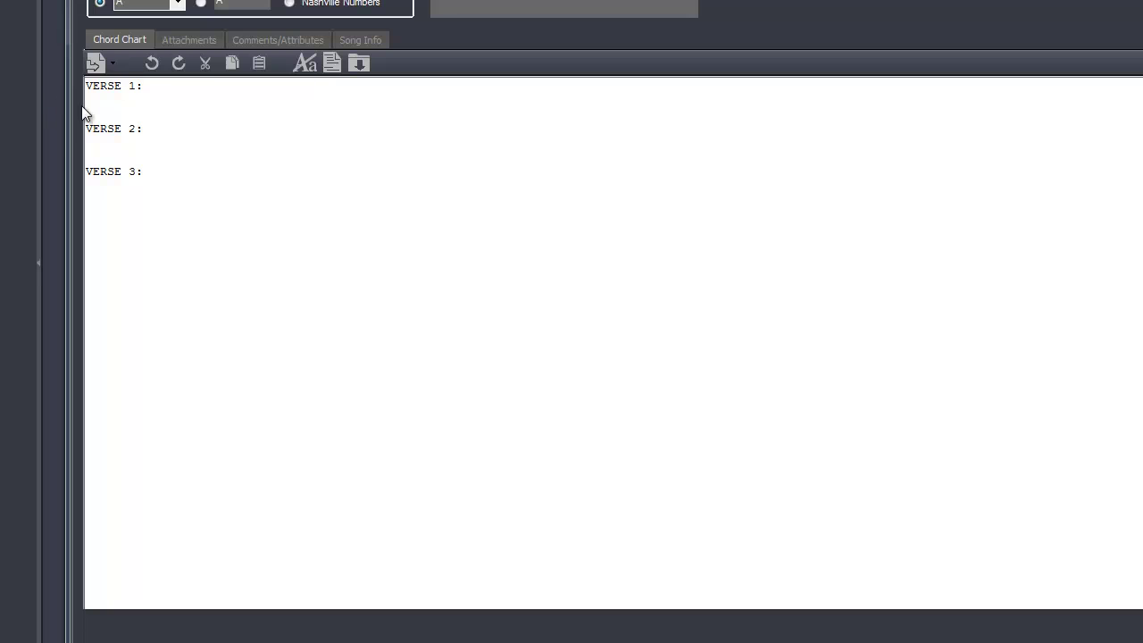
- Fill in the Silent Night lyrics under the VERSE 1, VERSE 2 and VERSE 3 headings
left_click(106, 98)
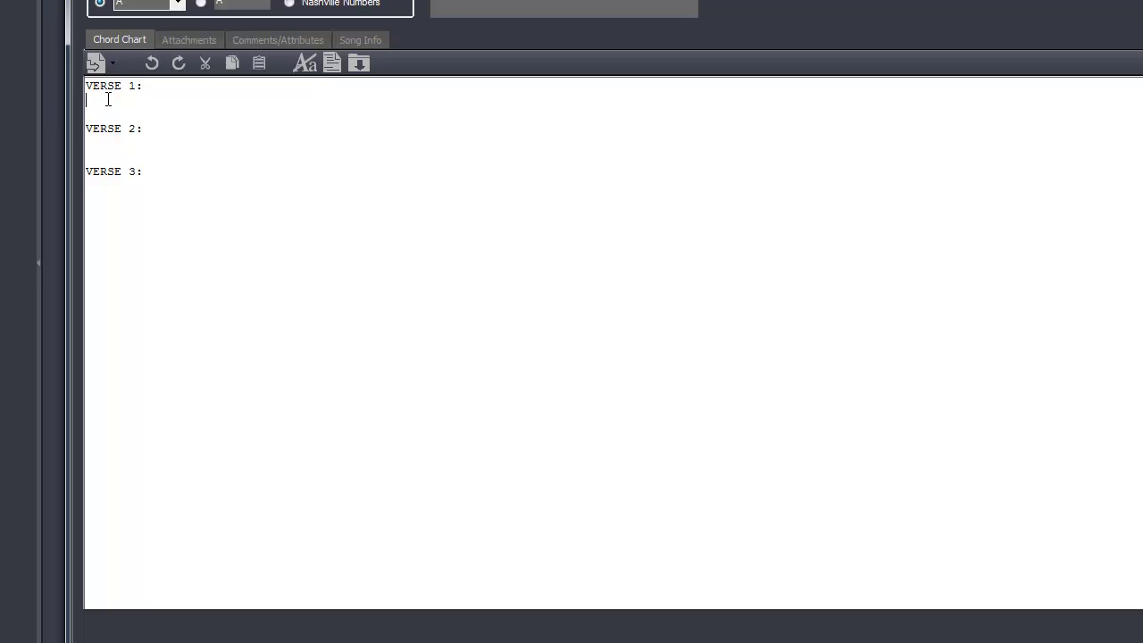
type("Silent Night, Holy Night All Is Calm, All Is Bright Round Yon Virgin Mother and Child Holy Infant So Tender and Mild Sleep in Heavenly Peace, Sleep in Heavenly Peace,")
left_click(100, 200)
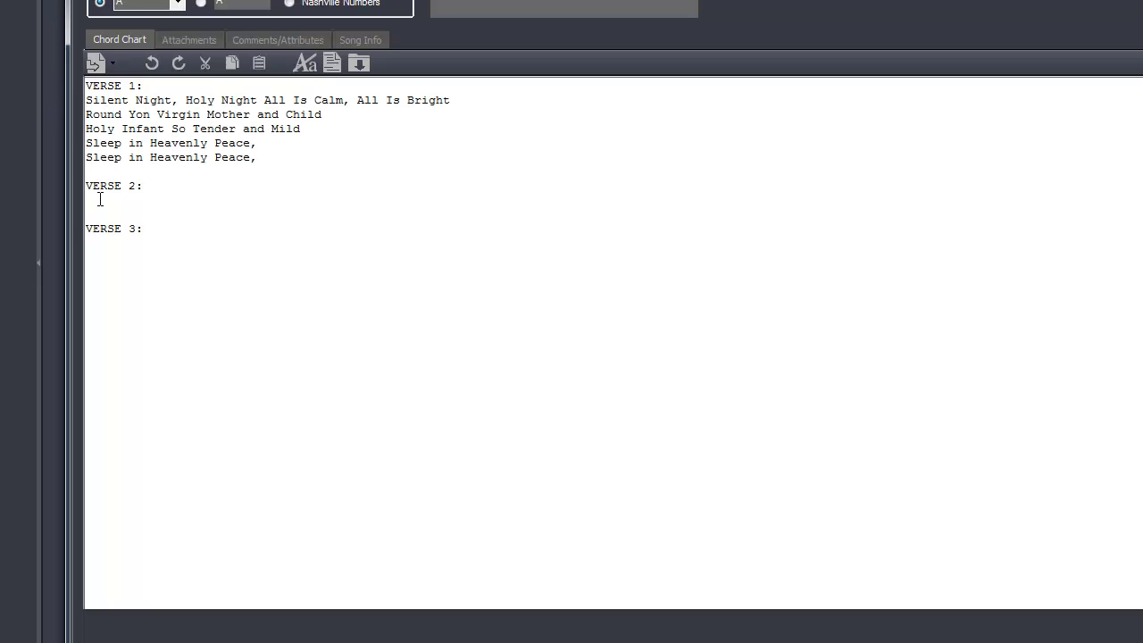
type("Silent Night, Holy Night Shepherds Quake at the Sight Glories Stream From Heaven Afar, Heavenly Hosts Sing Alleluia   Christ the Savior is Born; Christ the Savior is Born")
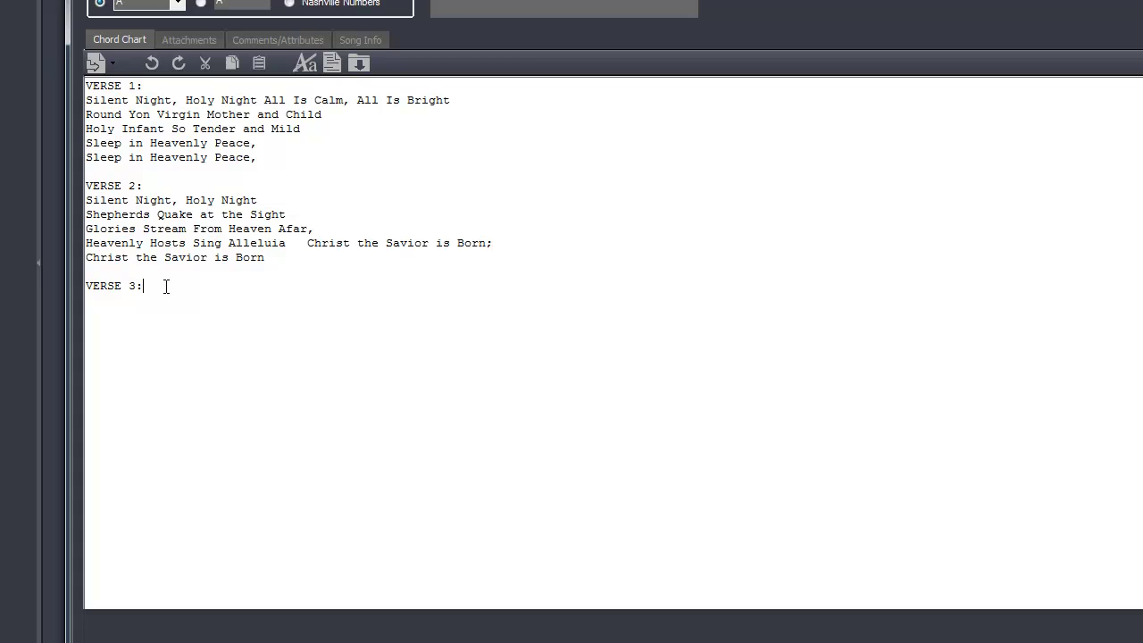
type("Silent Night, Holy Night Son of God, Loves Pure Light Radiant Beams From Thy Holy Face With the Dawn of Redeeming Grace Jesus, Lord, at thy Birth; Jesus, Lord, at thy Birth Christ, the Savior is Born Christ, the Savior is born")
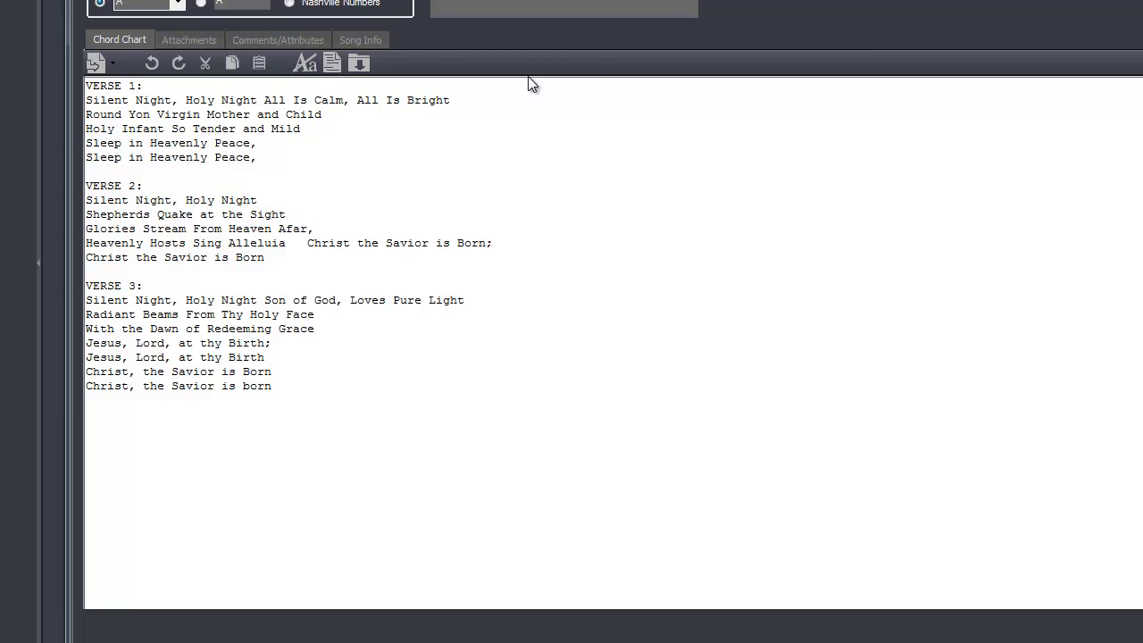
- Under VERSE 1, add chords A, E, A above the "Silent Night, Holy Night" line and D, A above "Round Yon Virgin Mother and Child"
left_click(149, 87)
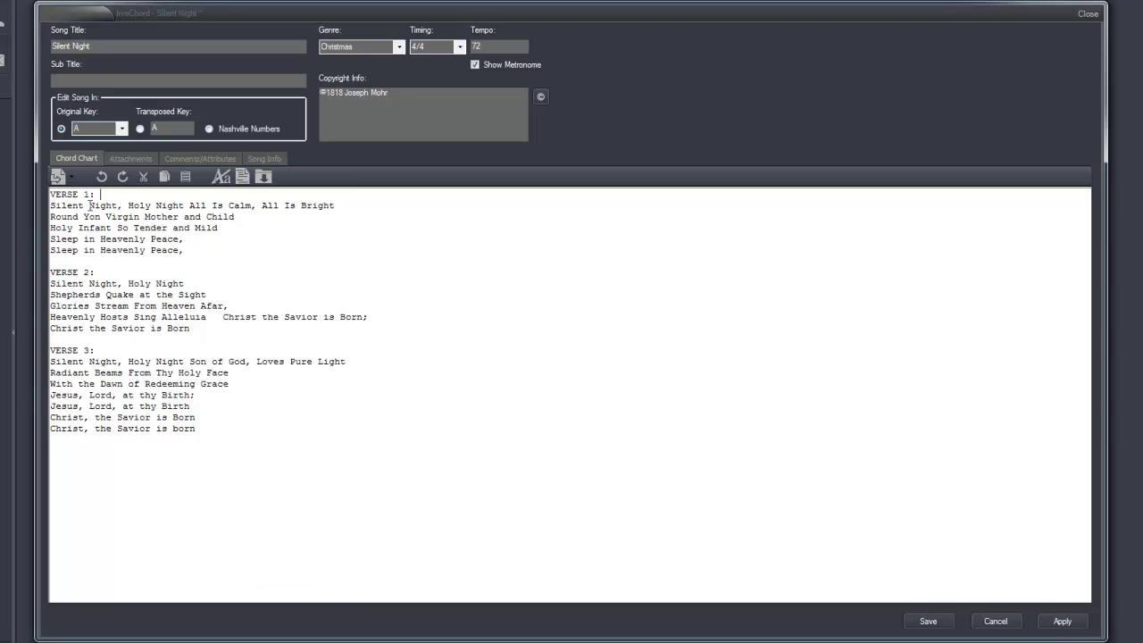
key("Return")
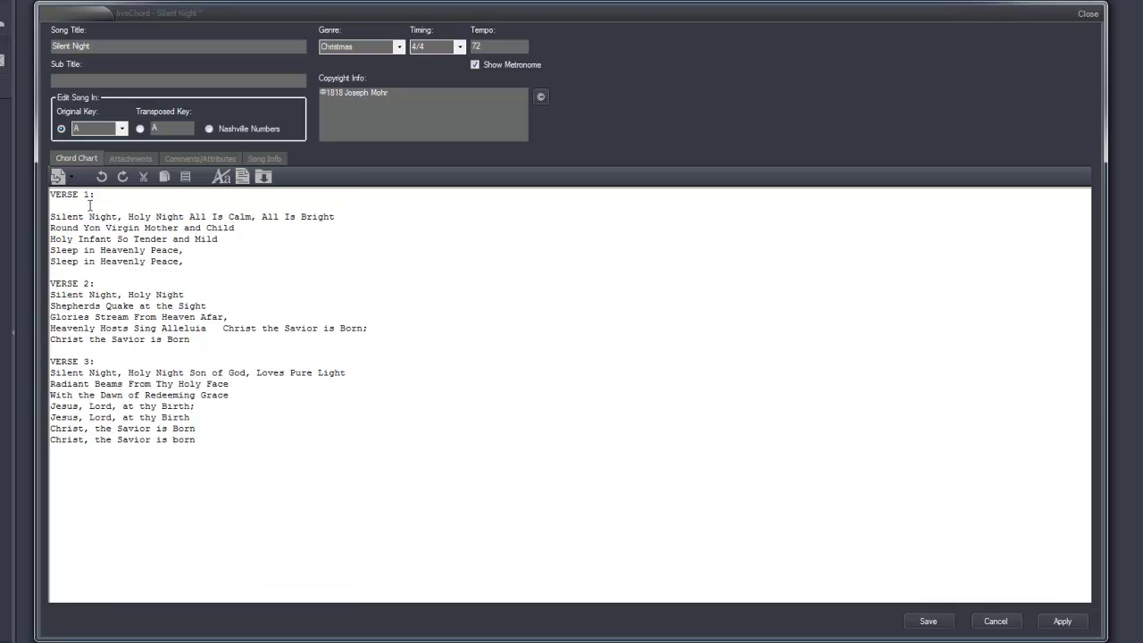
type("A                        E             A")
key("End")
key("Return")
type("D                    A")
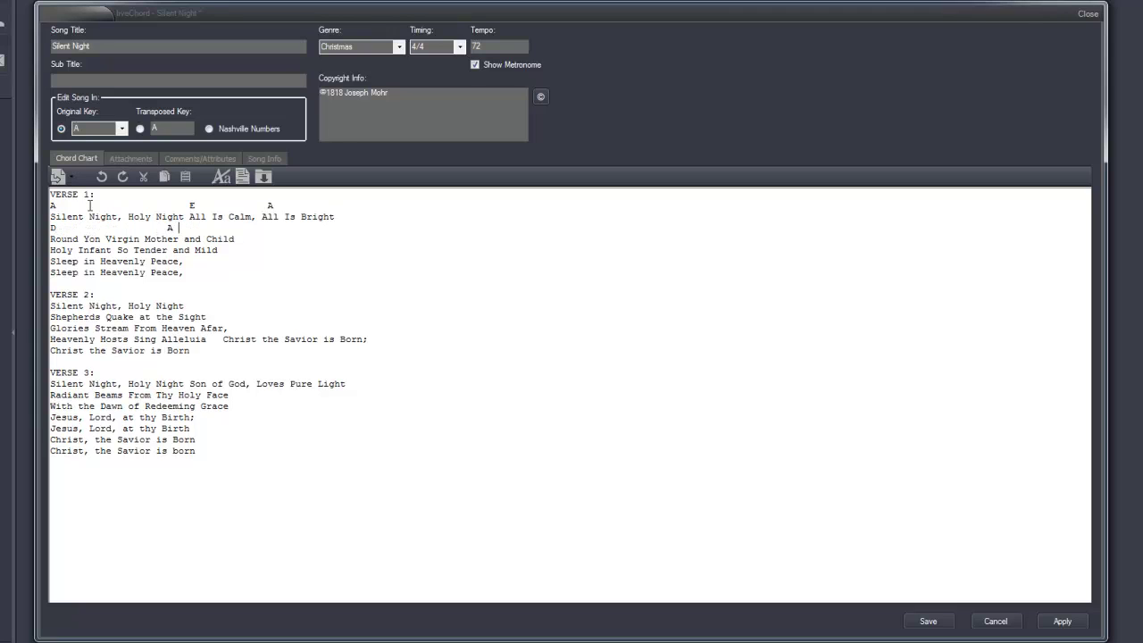
- Add a chord line with D and A above "Holy Infant So Tender and Mild" in VERSE 1
key("Down")
key("End")
key("Return")
type("D              ")
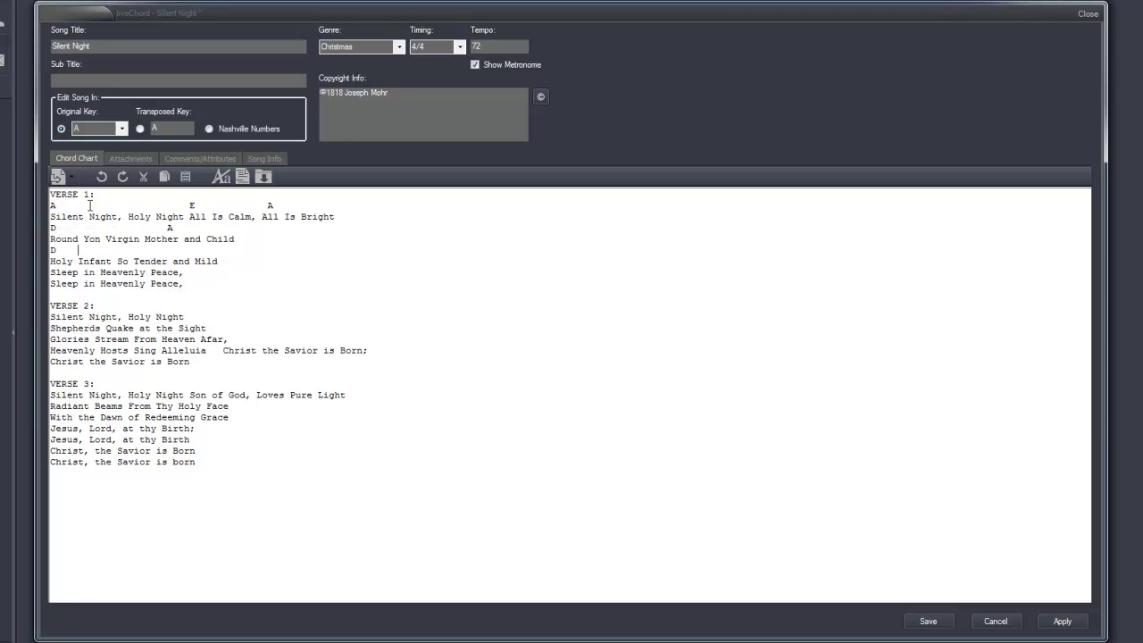
type("    A")
- Add the chords Esus, E, F#m and D2 above the first "Sleep in Heavenly Peace," line
key("Down")
key("End")
key("Return")
type("Esus  ")
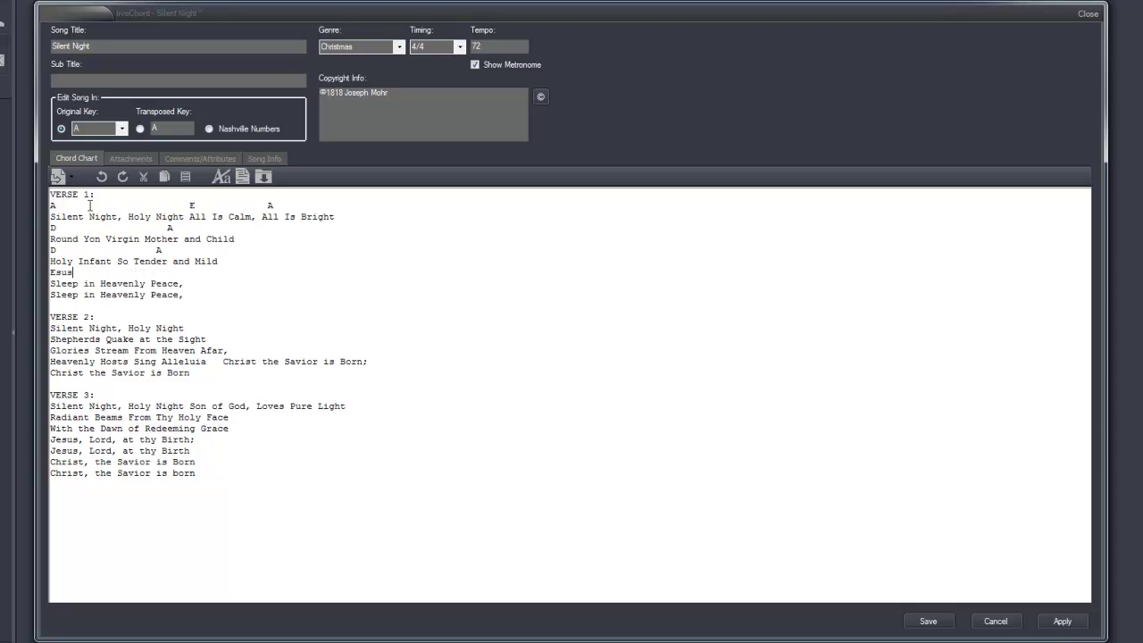
type("      E       F#m    D2")
- Add the chords A, Esus, E, A, Asus and A above the second "Sleep in Heavenly Peace," line
key("Down")
key("End")
key("Return")
type("A          ")
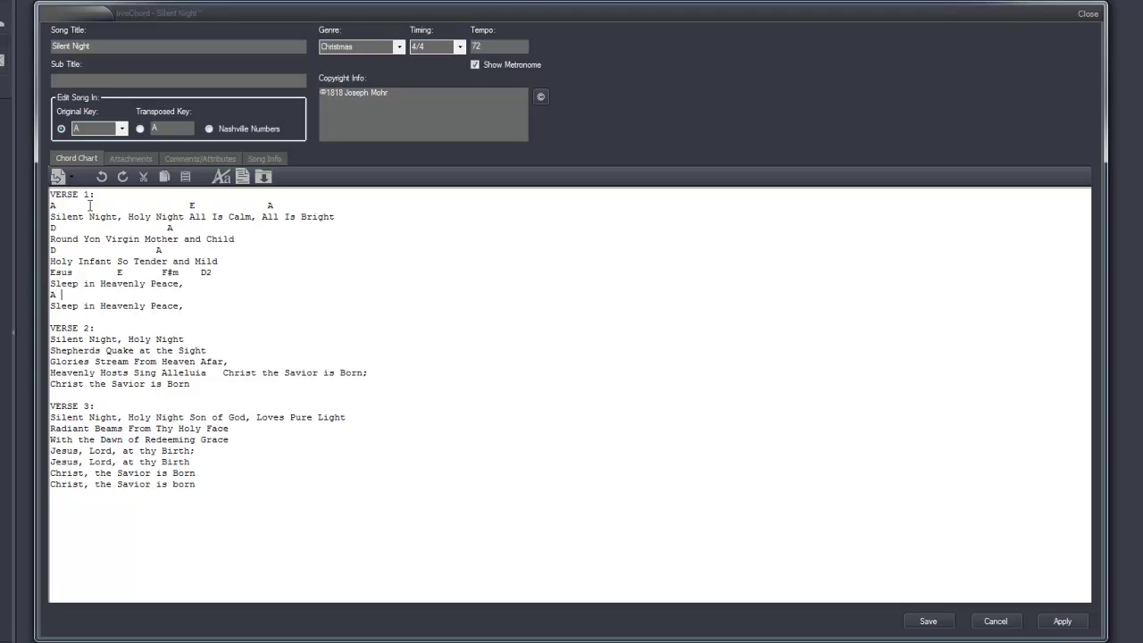
type("Esys")
type("  E      A     Asus     A")
- Under VERSE 2, add chord A above "Silent Night, Holy Night" and chords E and A above "Shepherds Quake at the Sight"
left_click(99, 329)
key("Return")
type("A")
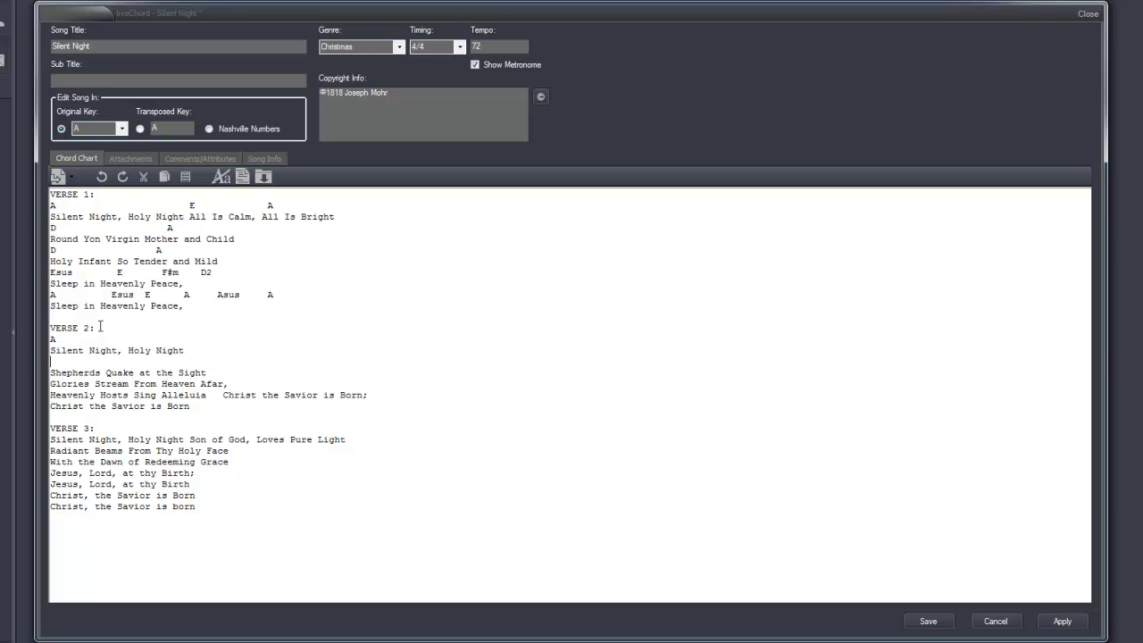
key("End")
key("Return")
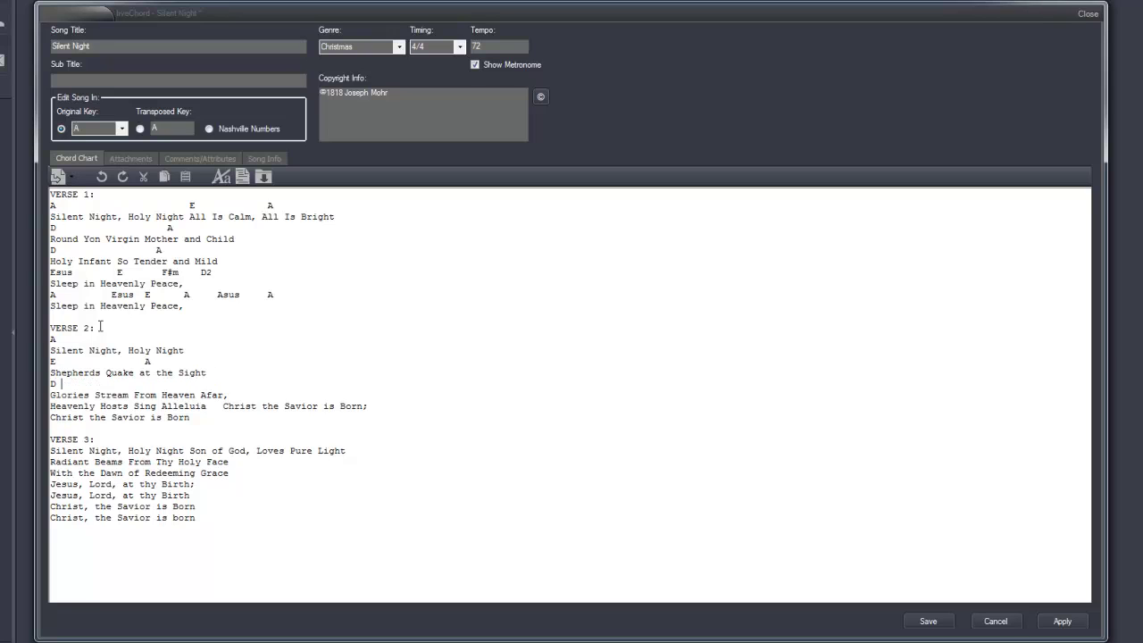
- Add chords D, A above "Glories Stream From Heaven Afar," and D, A, Esus, E, F#m, D2 above the "Heavenly Hosts Sing Alleluia" line
type("D                     A")
key("Down")
key("End")
key("Return")
type("D")
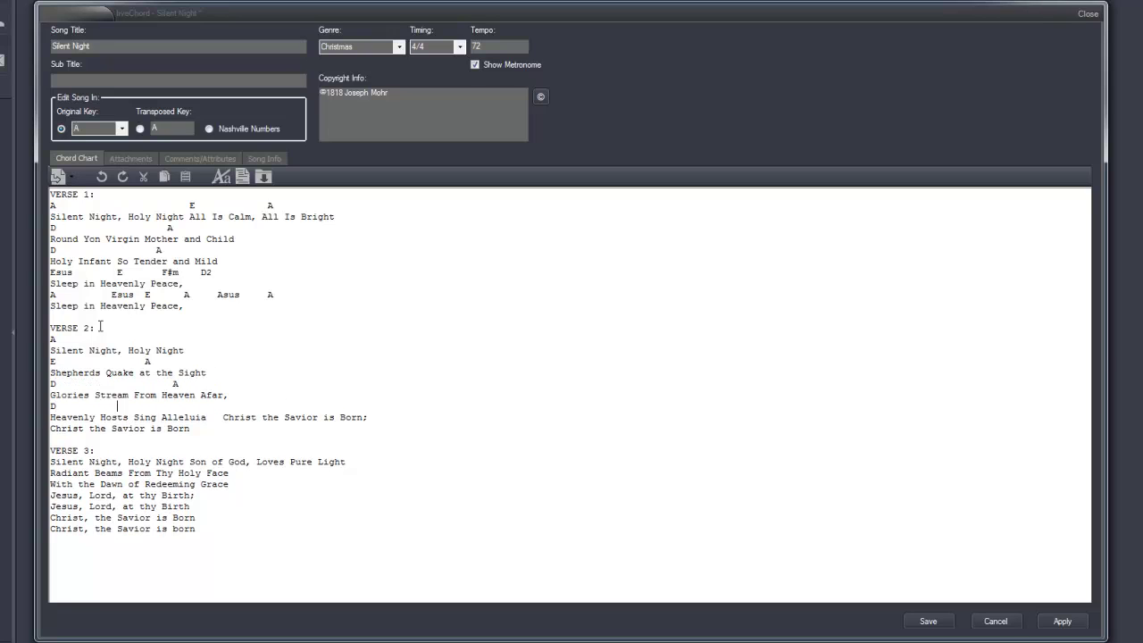
type("                       A      Esus        E        F#m    D2")
- Add the chords A, Esus, E, A, Sus and A above VERSE 2's last line, "Christ the Savior is Born"
key("Down")
key("Return")
type("A           Esus")
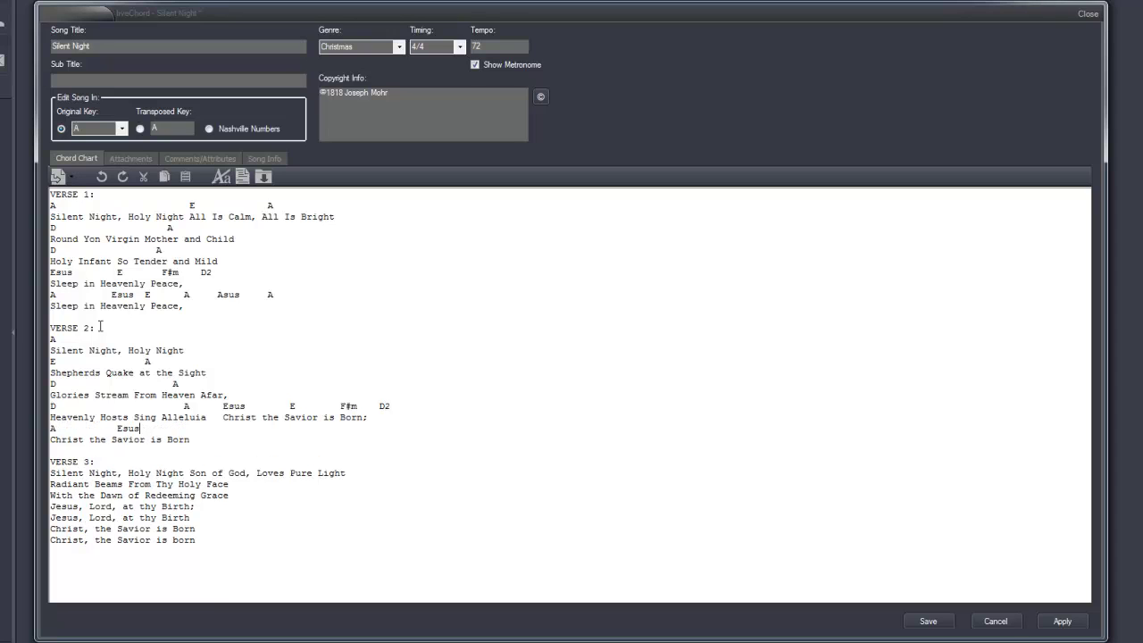
type("  E        A    Sus    A")
- Under VERSE 3, add the chords A, E and A above "Silent Night, Holy Night Son of God, Loves Pure Light"
key("Down")
key("Down")
key("Down")
key("Return")
type("A              ")
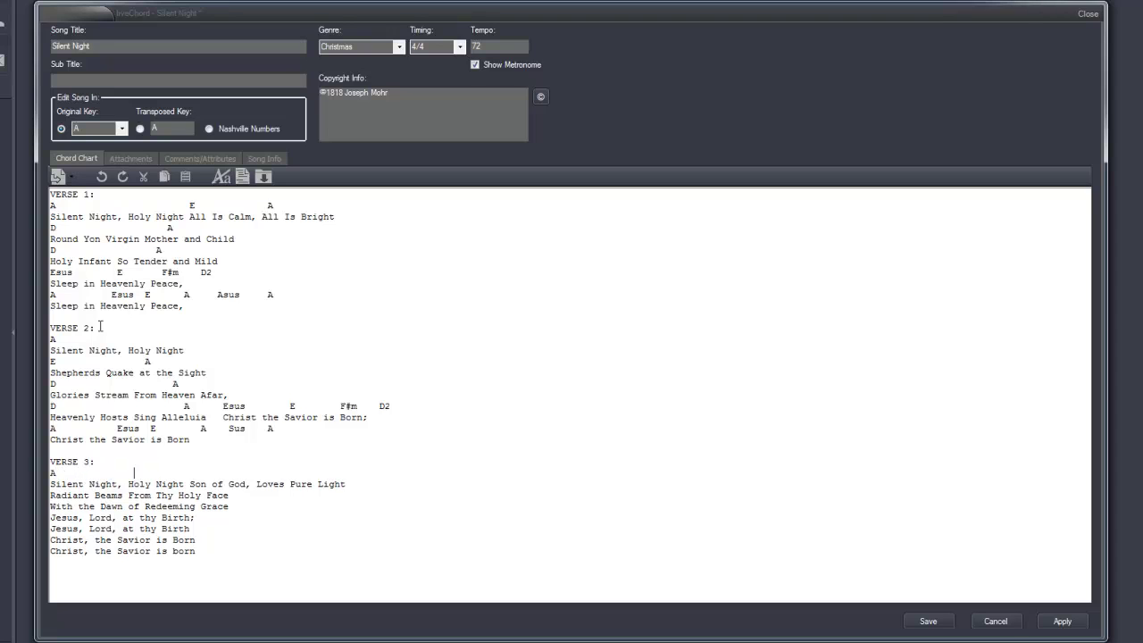
type("          E             ")
type("A")
- Add chords D and A above "Radiant Beams From Thy Holy Face" and Esus and A above "With the Dawn of Redeeming Grace"
key("Down")
key("End")
key("Return")
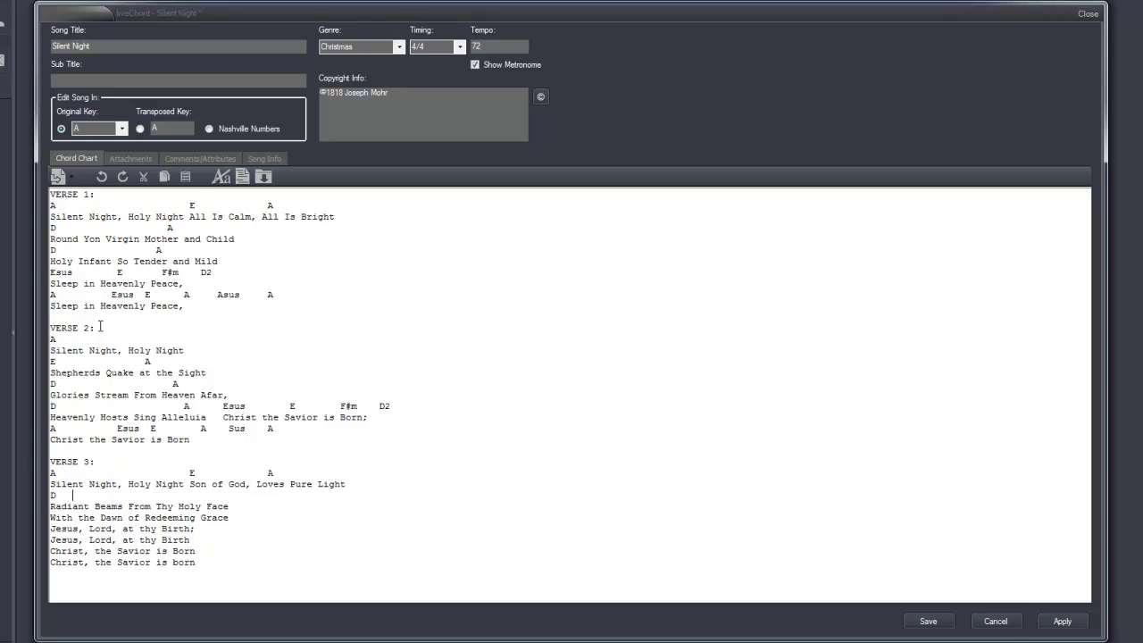
type("D                      A")
key("Down")
key("End")
key("Return")
type("Esus   ")
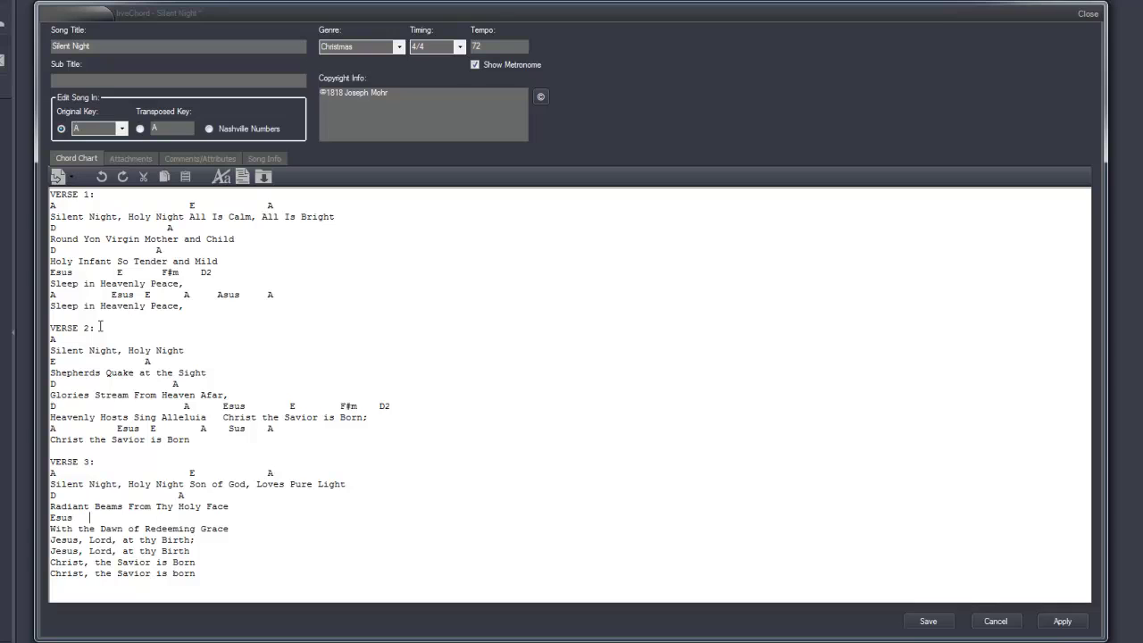
type("A")
- Add the chords Esus, E, F#m and D2 above the first "Jesus, Lord, at thy Birth" line
key("Down")
key("End")
key("Return")
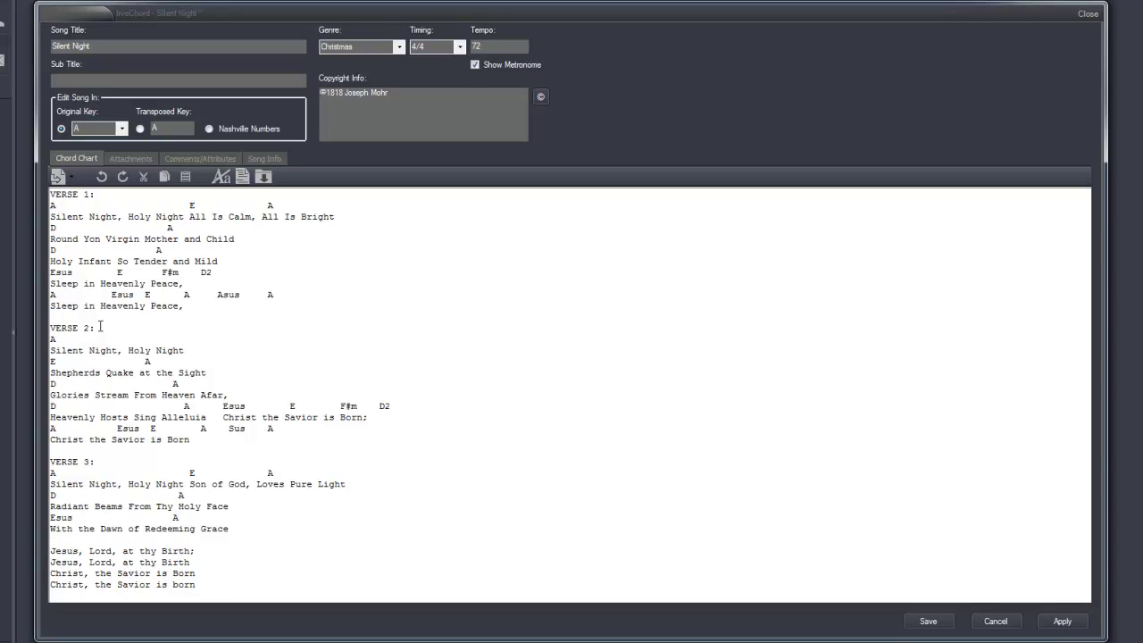
type("Esus      E        F#m     D2")
- Add the chords A, Esus, E, A, Asus and A above the second "Jesus, Lord, at thy Birth" line
key("Down")
key("End")
key("Return")
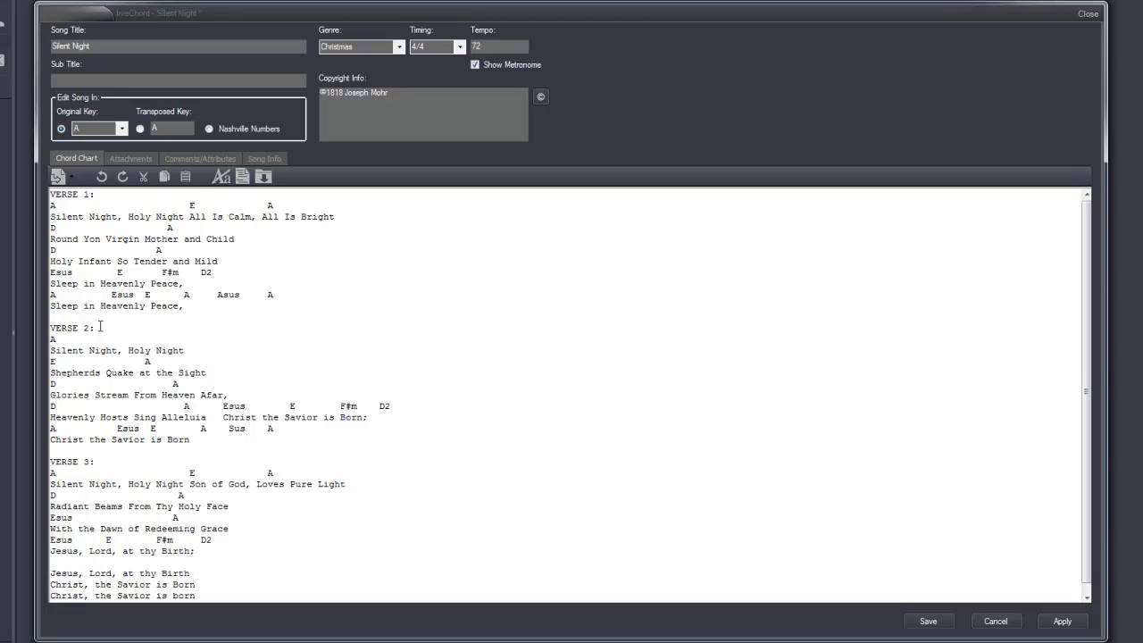
type("A      Esus  E         A    Asus    A")
- Add the chords Esus, E, G#m and D2 above the first "Christ, the Savior is Born" line in VERSE 3
key("Down")
key("End")
key("Return")
type("Esus   ")
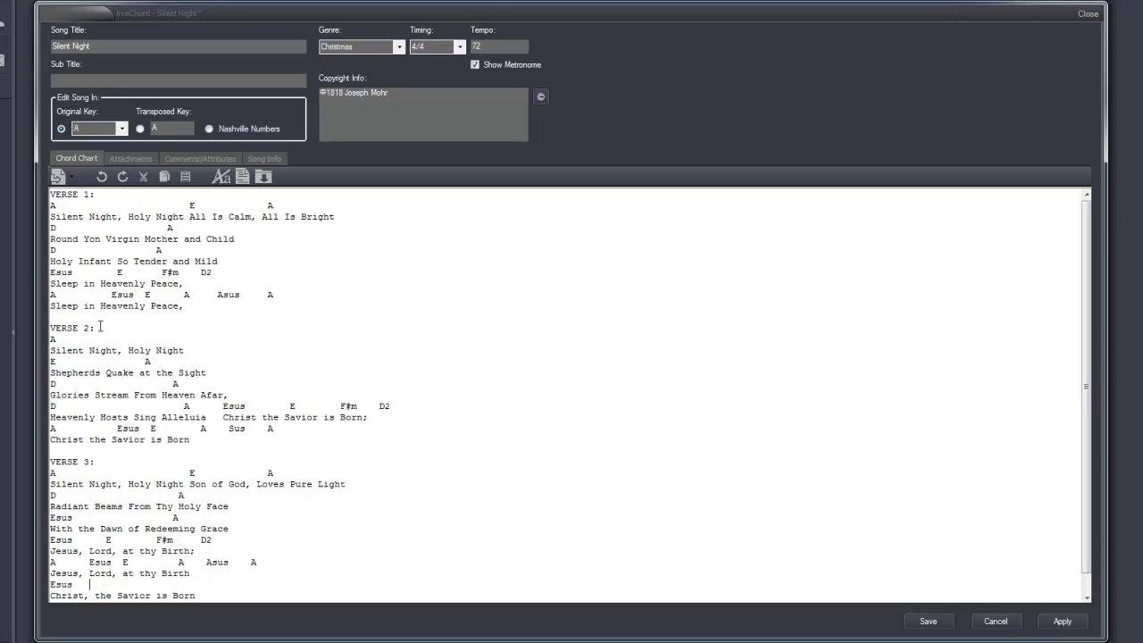
type("     E         G#m    D2")
- Add the chords Esus, Esus-E, A, Asus and A above VERSE 3's last line, "Christ, the Savior is born"
key("Down")
key("End")
key("Return")
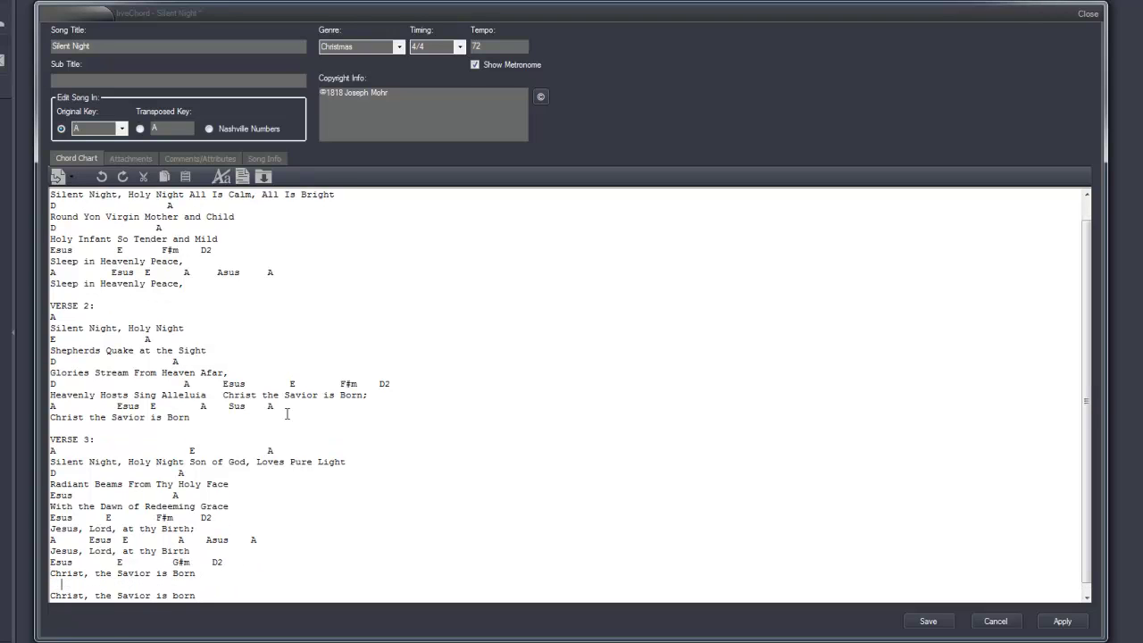
type("Ds")
key("BackSpace")
key("BackSpace")
type("Esus        Esus-E       A   Asus    A")
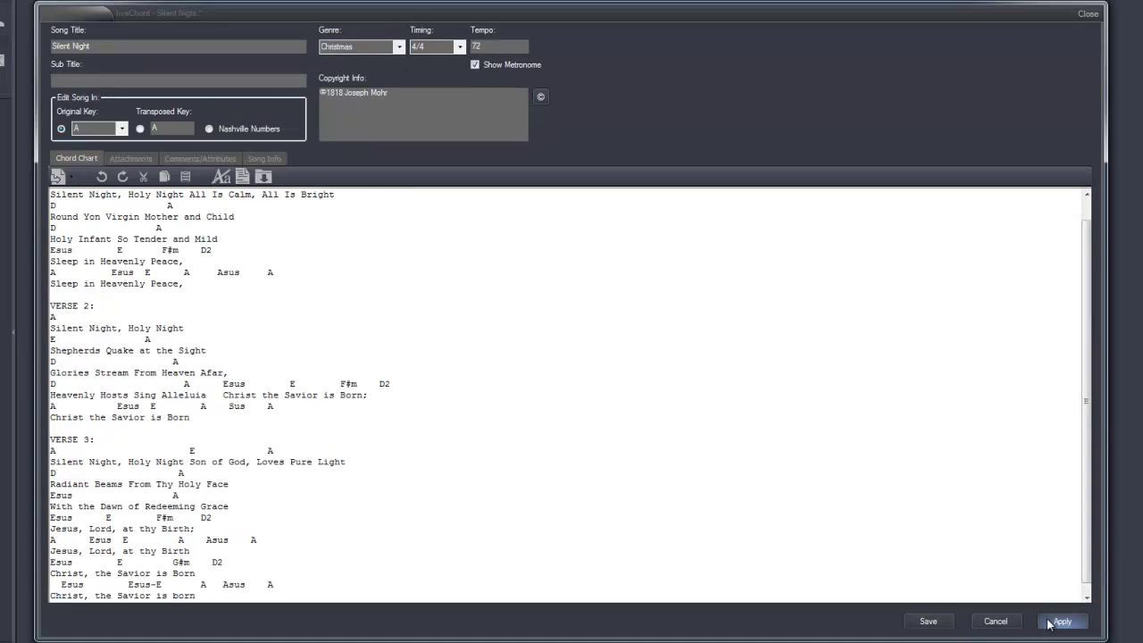
- Shrink the song editor and move it clear of the displayed chart, and apply Format Song to the chord chart
left_click_drag(1105, 639, 590, 452)
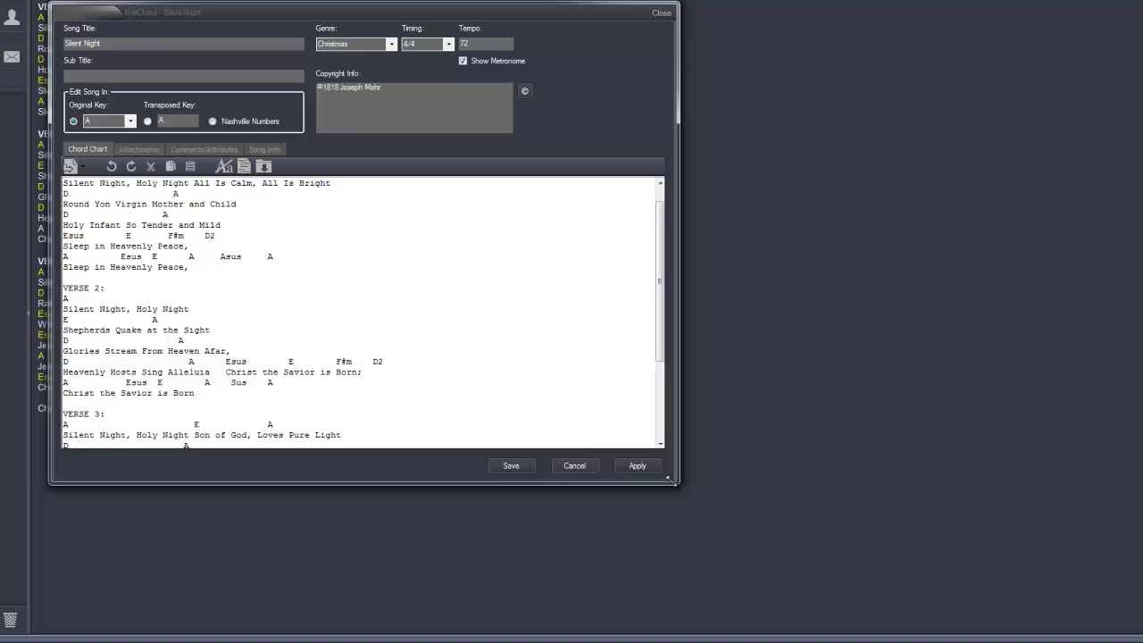
left_click_drag(274, 16, 735, 82)
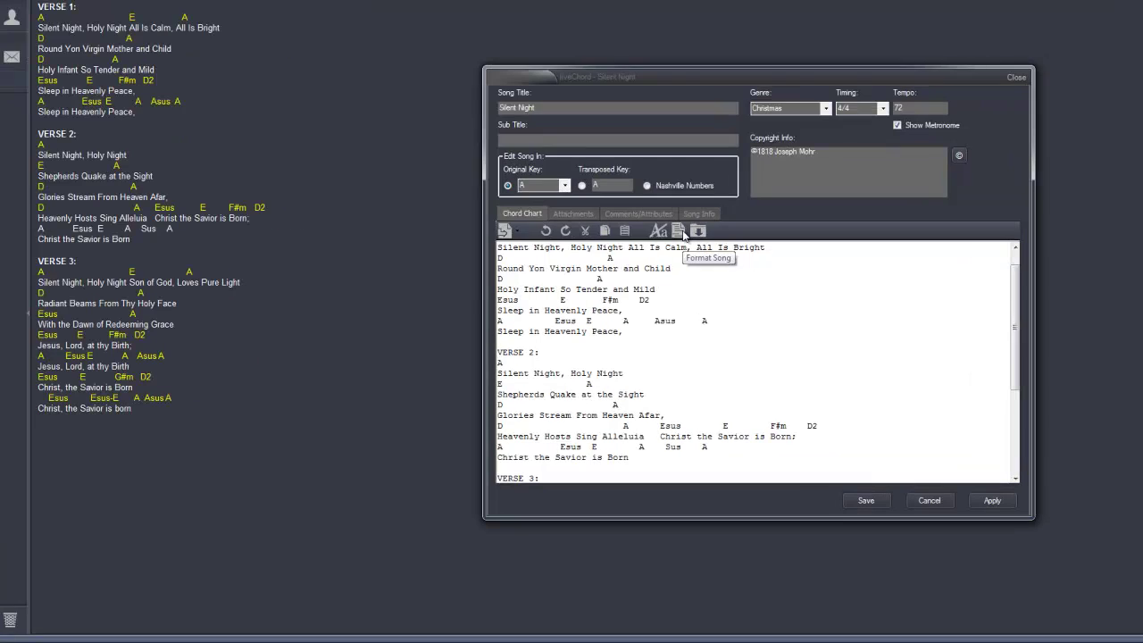
left_click(678, 231)
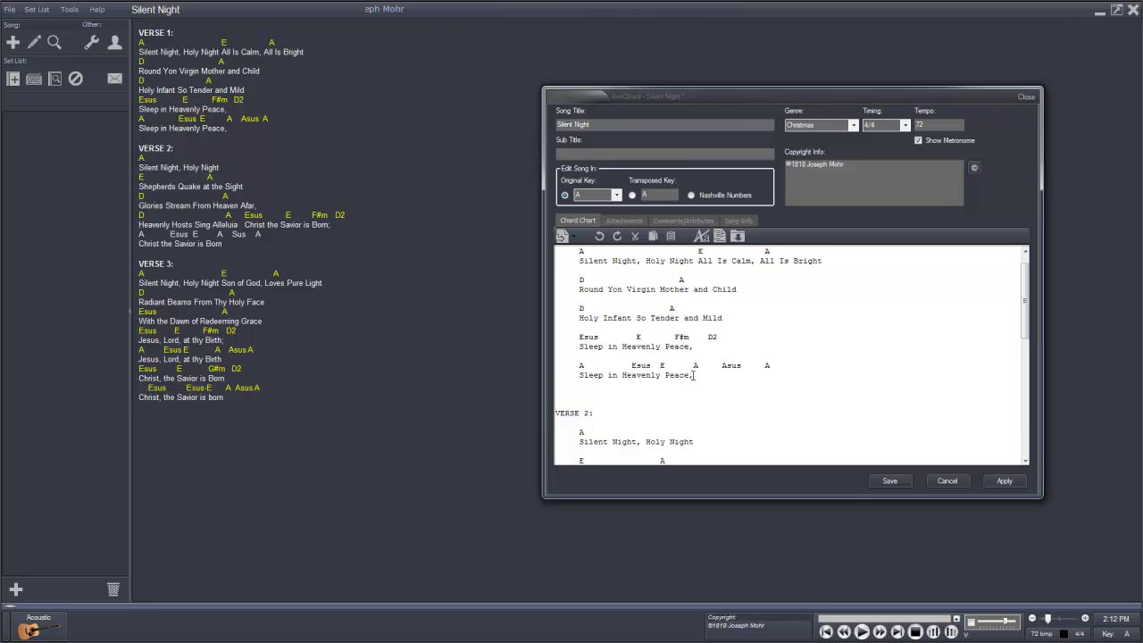
left_click(1004, 481)
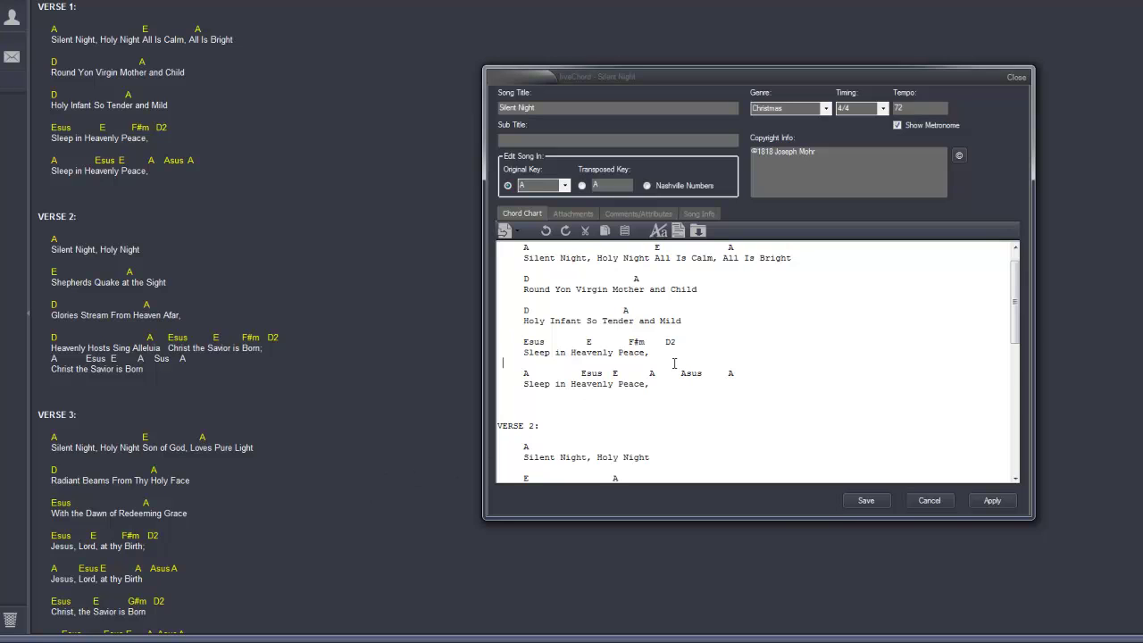
- Replace the blank lines between VERSE 2 and VERSE 3 with a new page break and apply the change
scroll(676, 363, "down", 5)
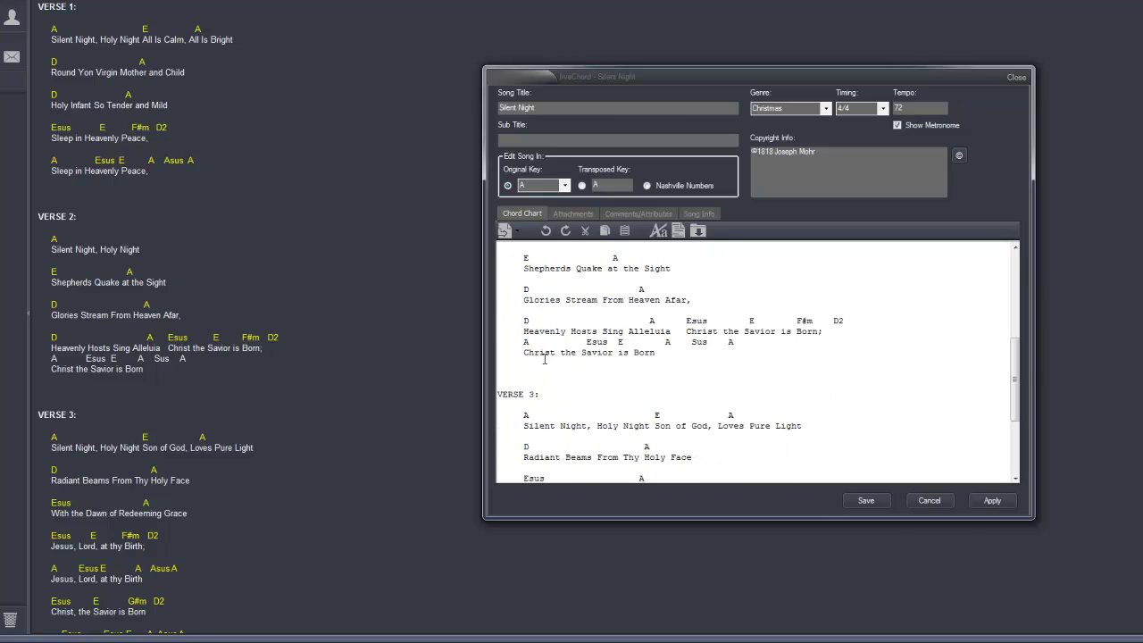
left_click(527, 383)
key("BackSpace")
key("BackSpace")
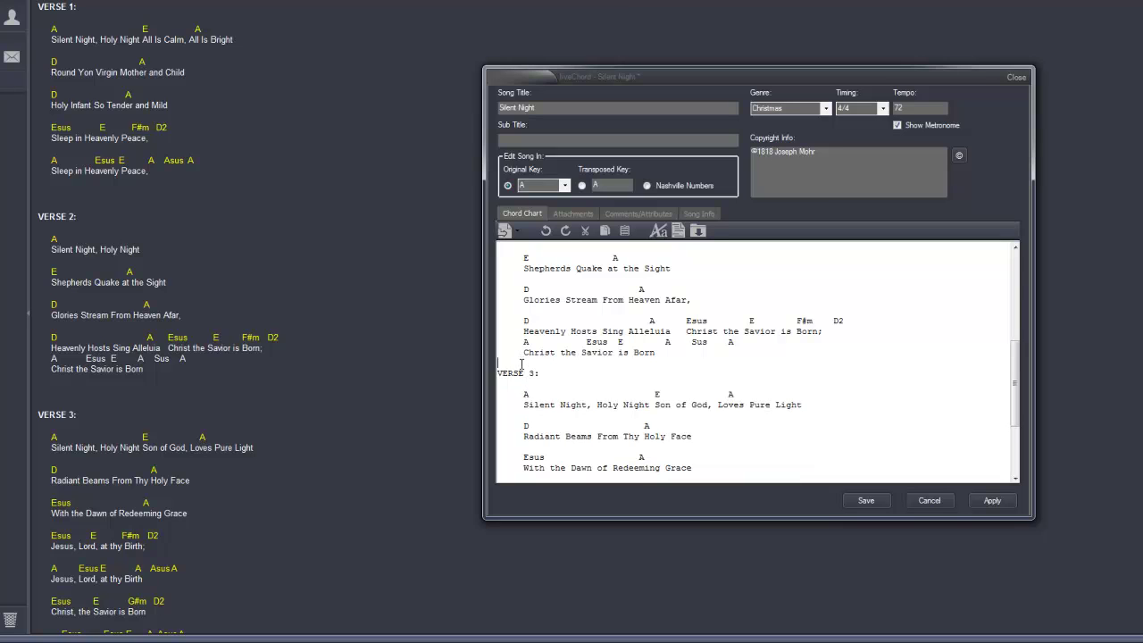
right_click(527, 365)
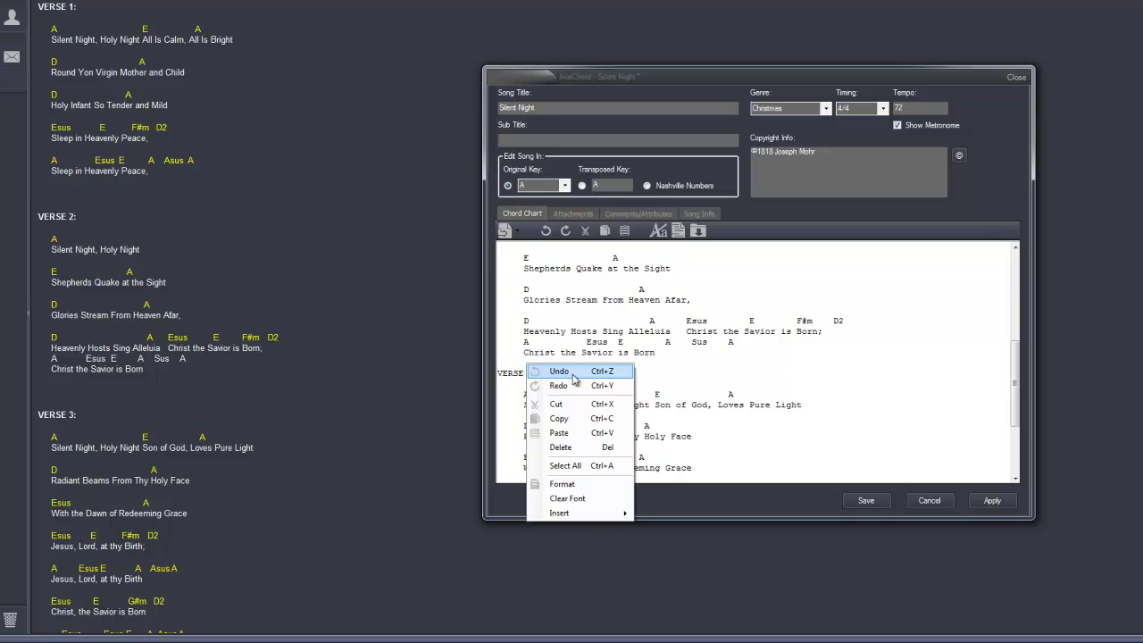
mouse_move(569, 515)
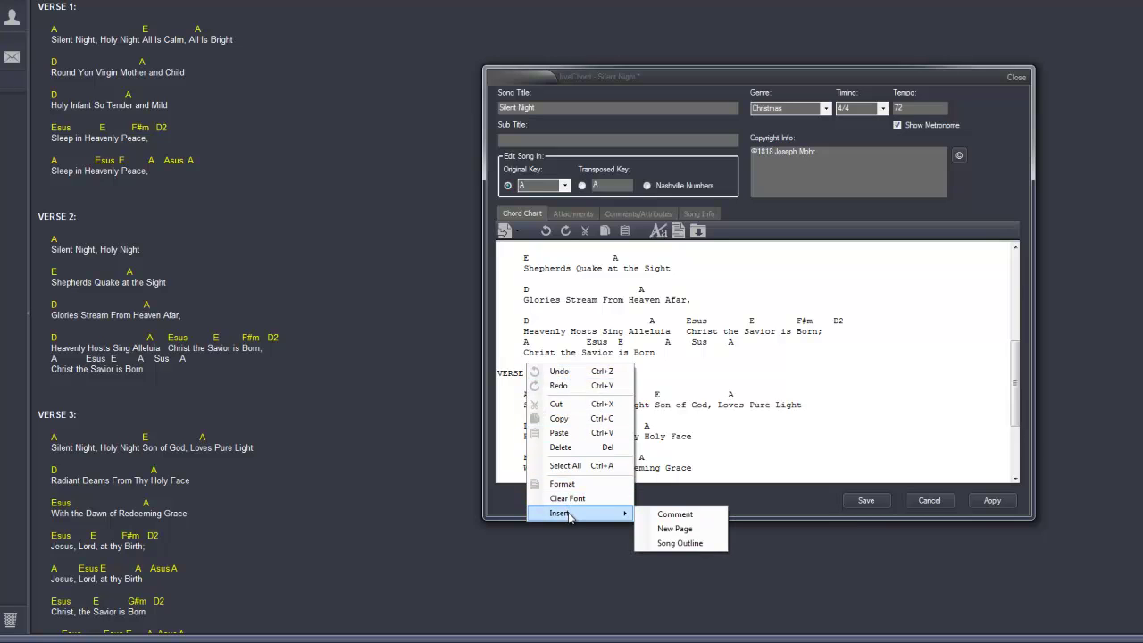
left_click(663, 529)
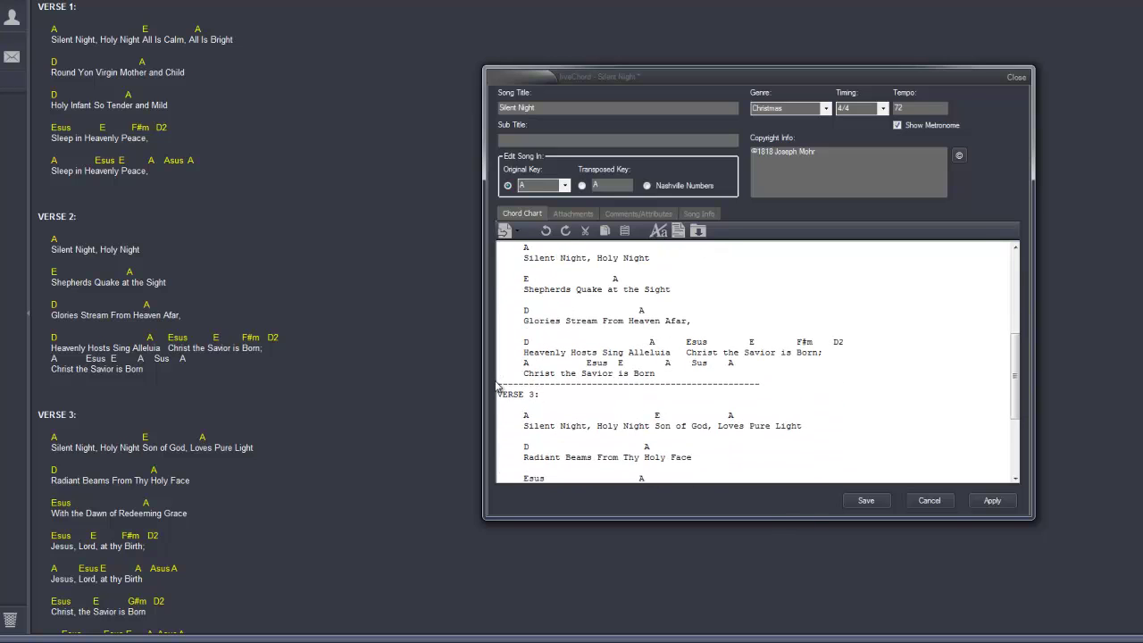
left_click(993, 501)
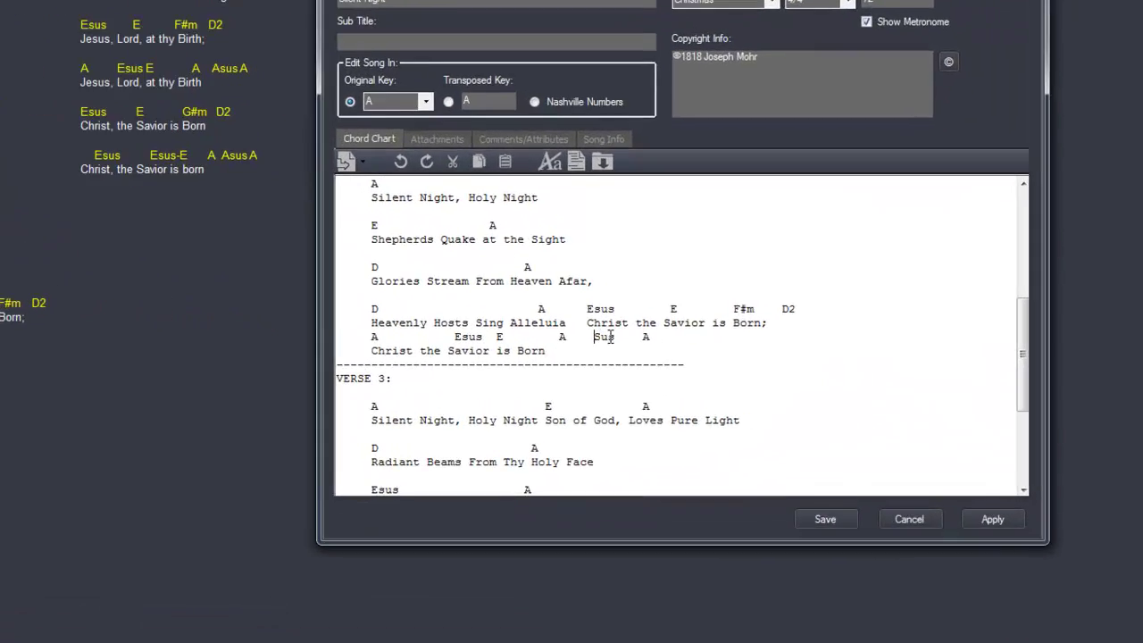
- Correct the Sus chord in VERSE 2's last chord line to Asus, add a blank line above that chord line, and apply
type("A")
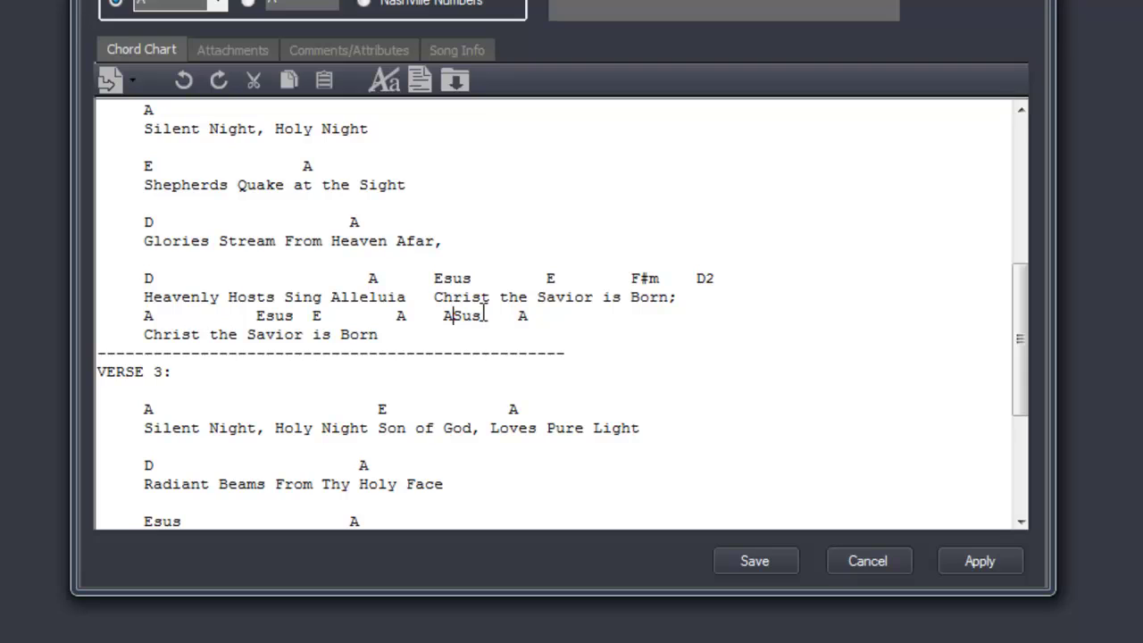
key("shift+Right")
type("s")
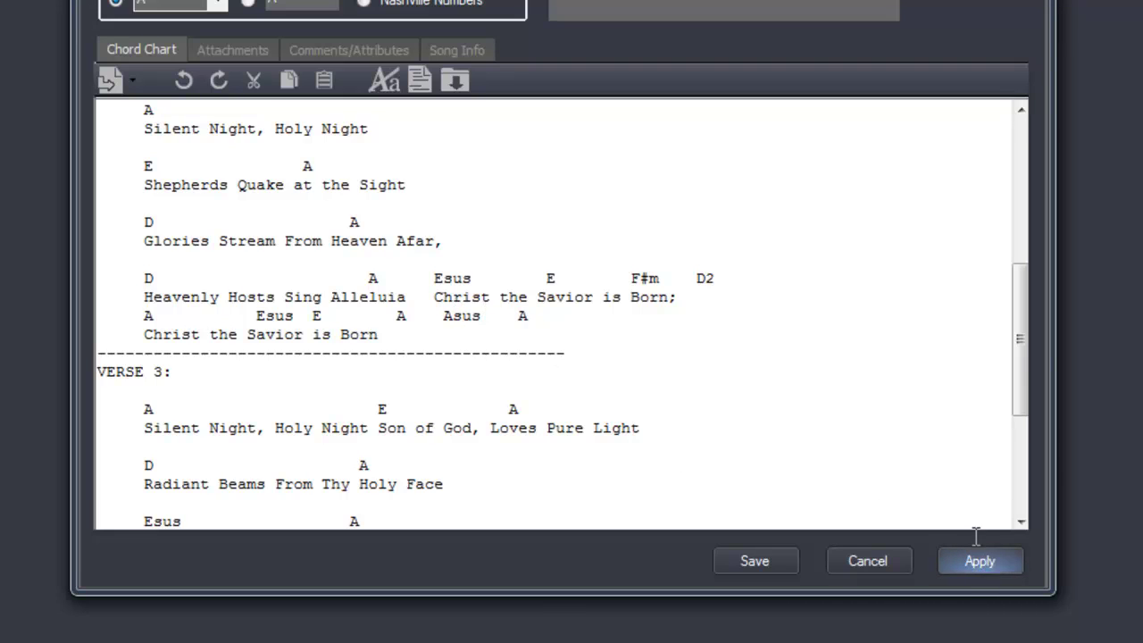
left_click(695, 296)
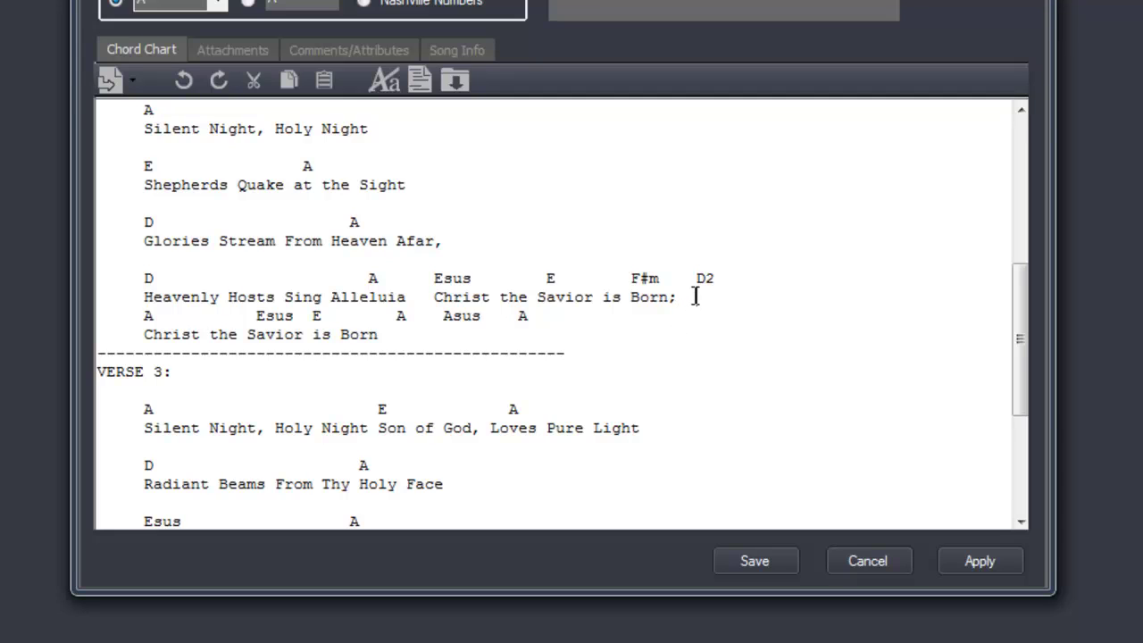
key("Return")
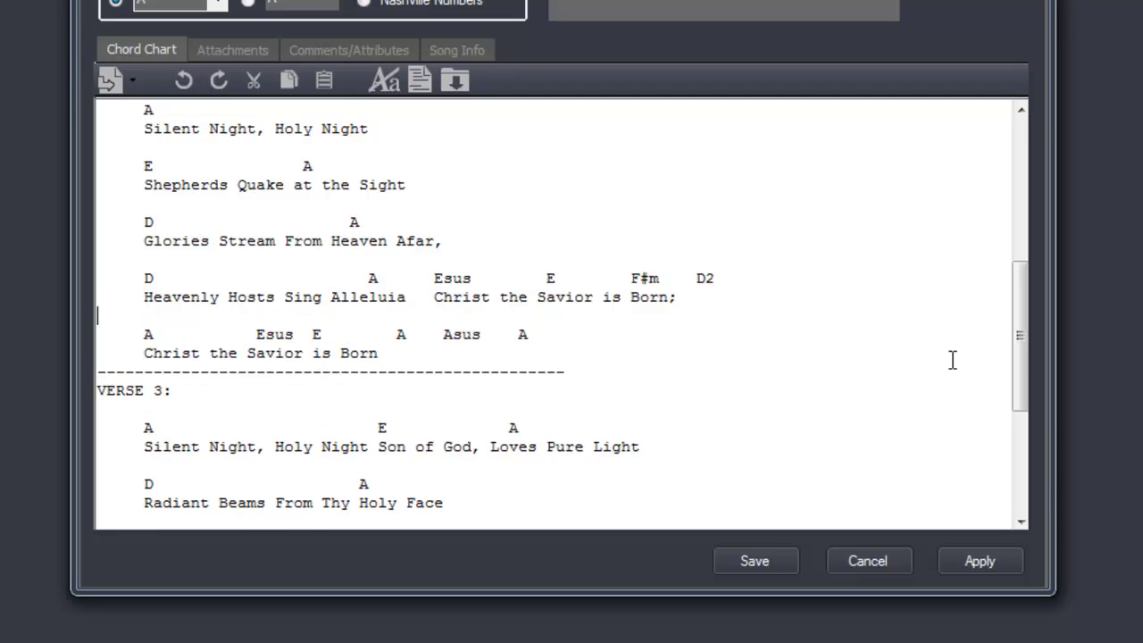
left_click(979, 561)
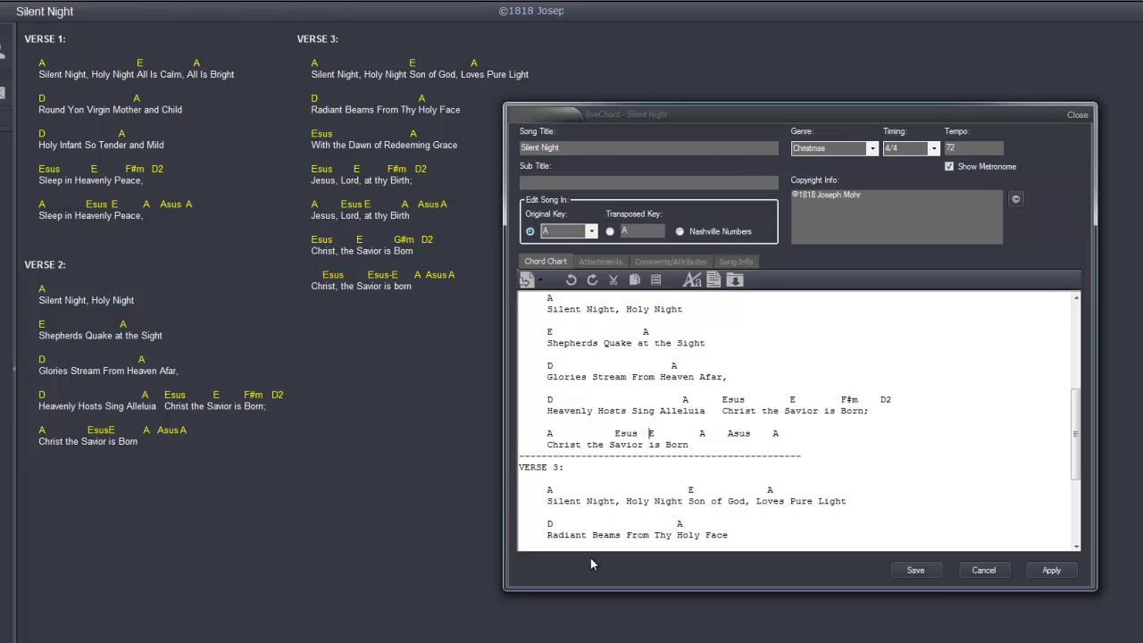
- Add extra spaces before the E chord and before "is Born" in VERSE 2's last line pair, and apply the change
left_click(651, 443)
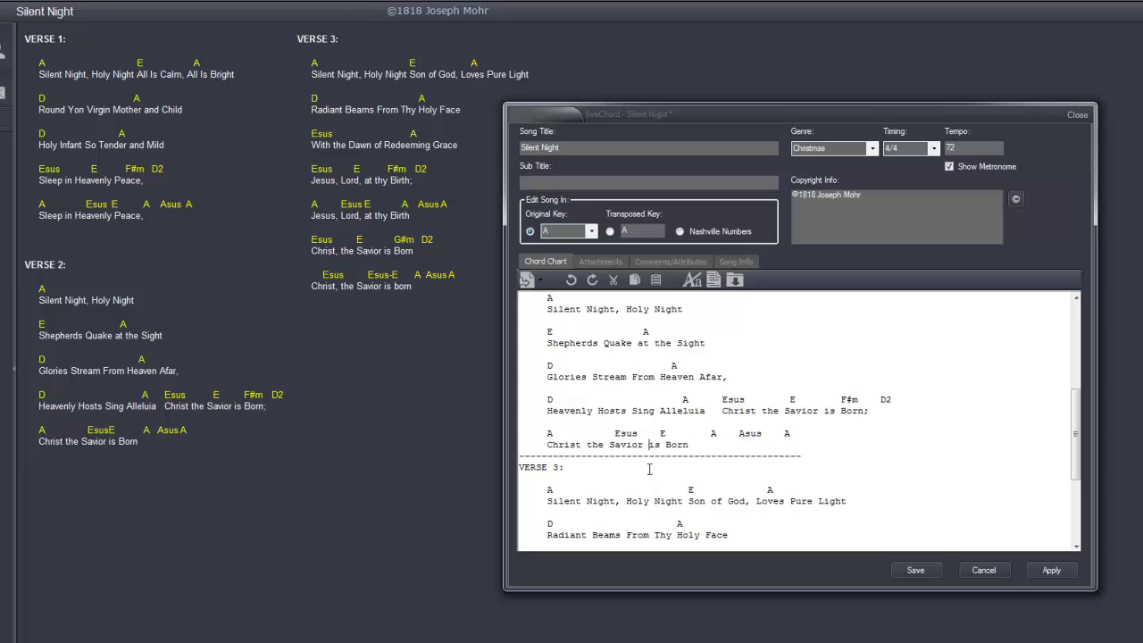
left_click(1051, 569)
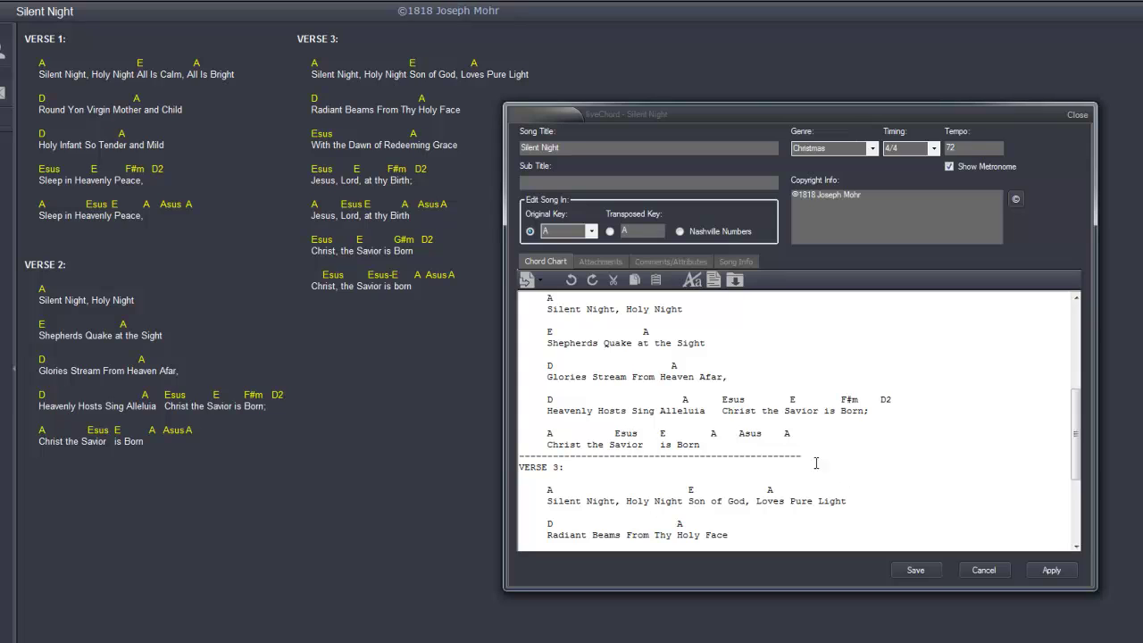
- Add extra space between the Asus and final A chords in VERSE 2's last chord line, apply the change, and save the song
left_click(773, 433)
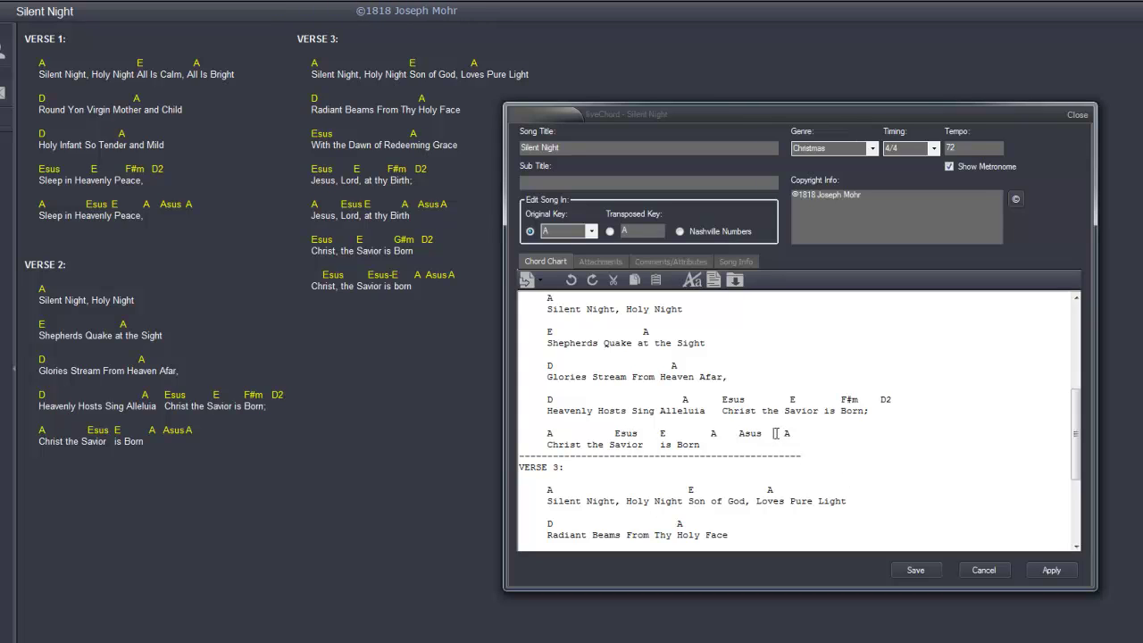
left_click(1038, 574)
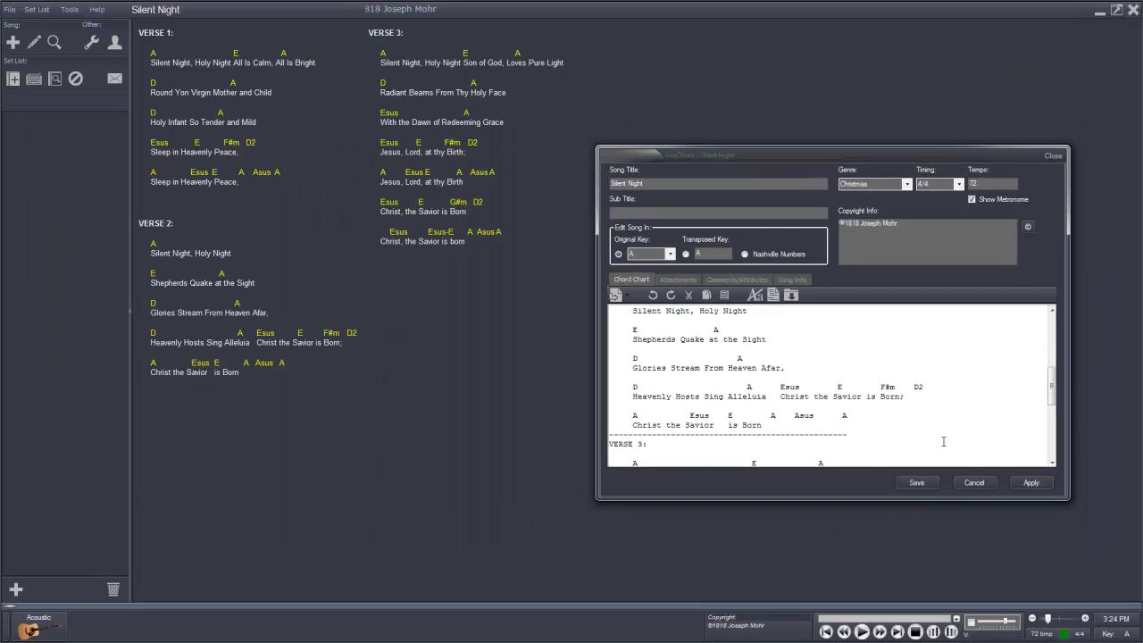
left_click(959, 576)
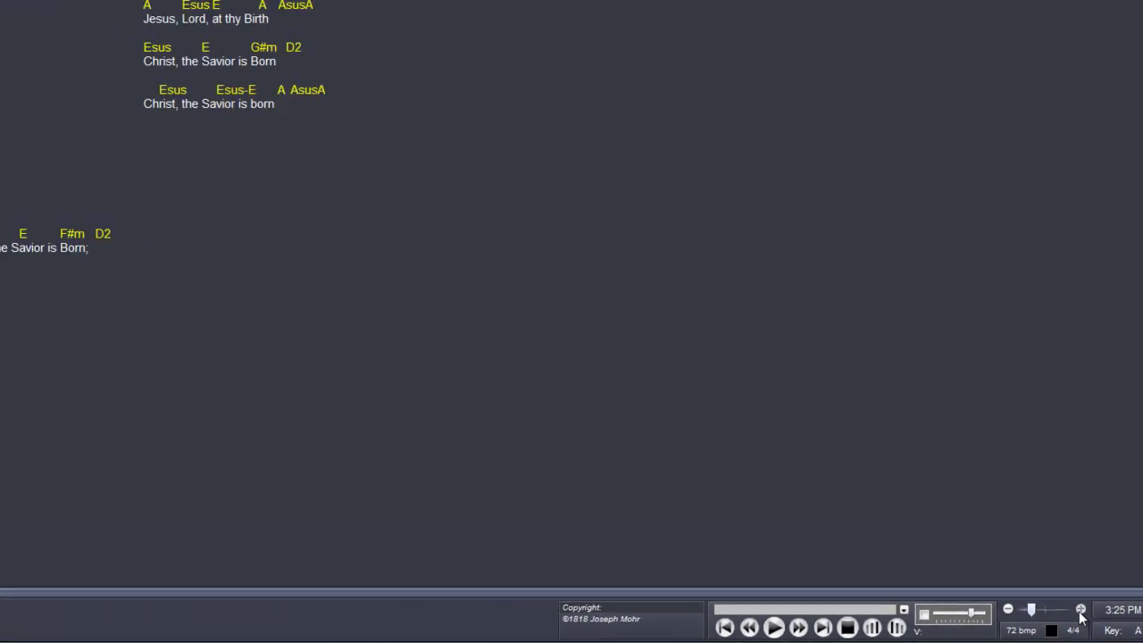
- Enlarge the displayed Silent Night chord chart by several zoom increments so its two columns fill the display area
left_click(1083, 618)
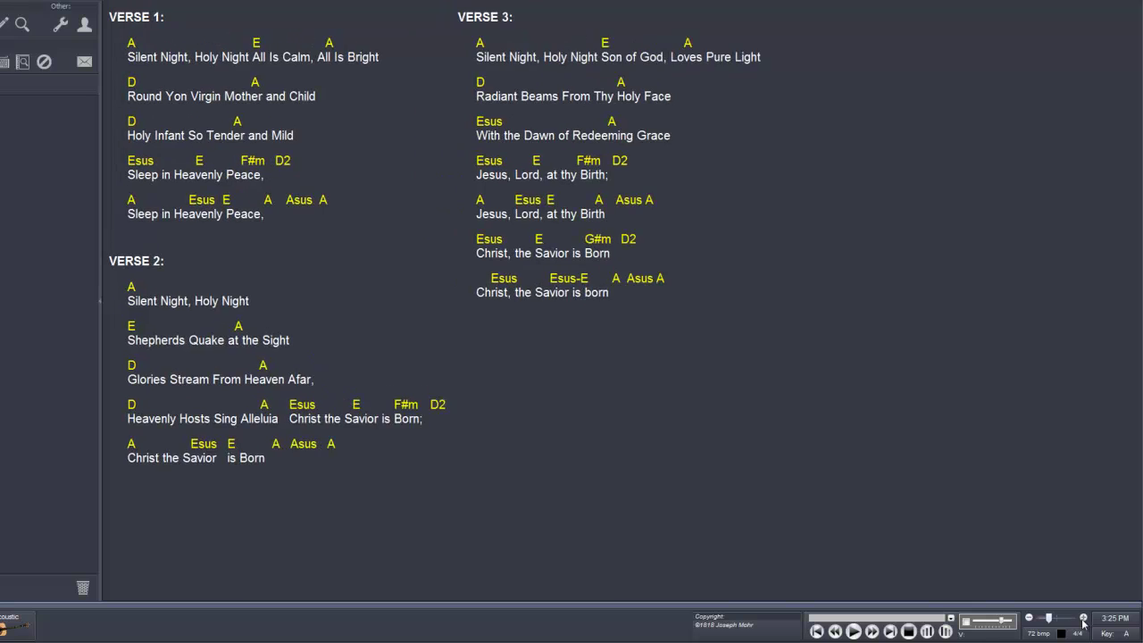
left_click(1083, 618)
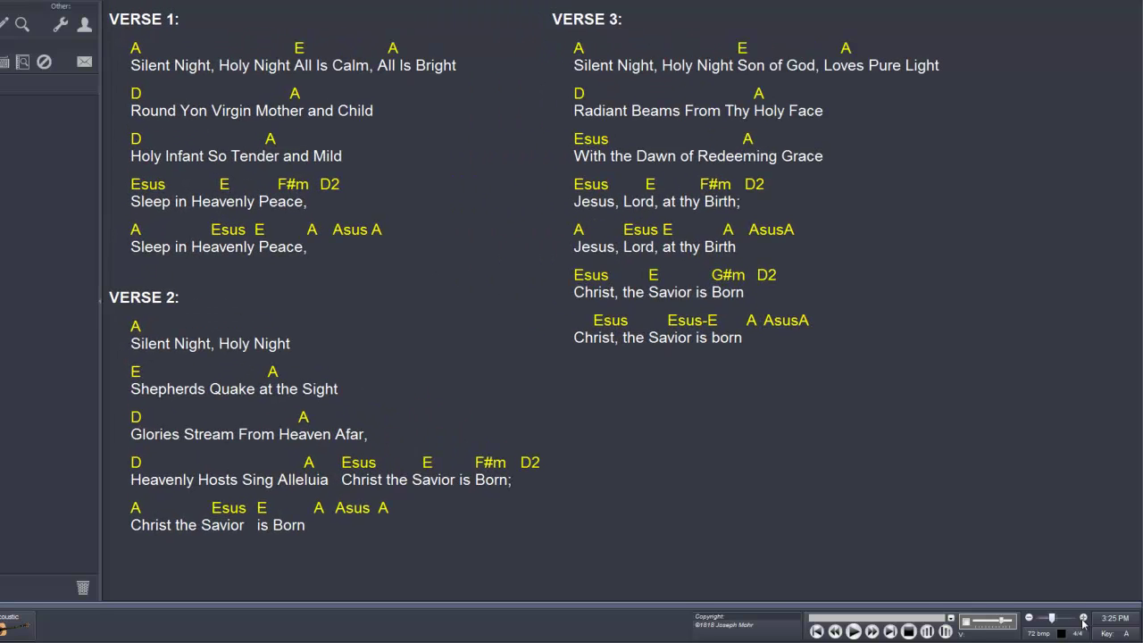
left_click(1083, 617)
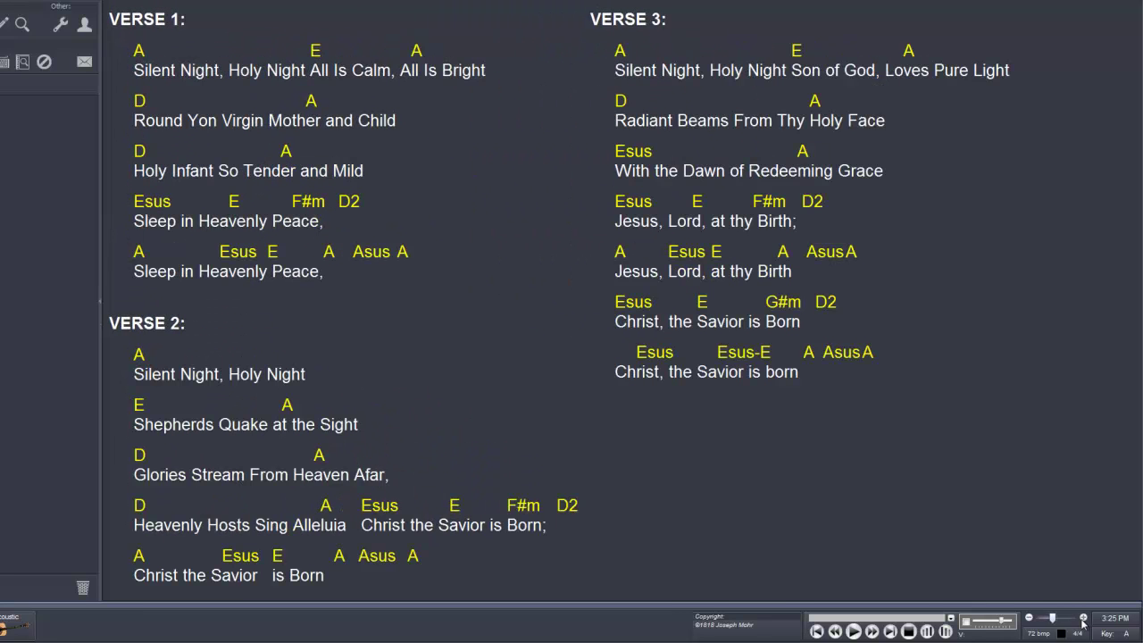